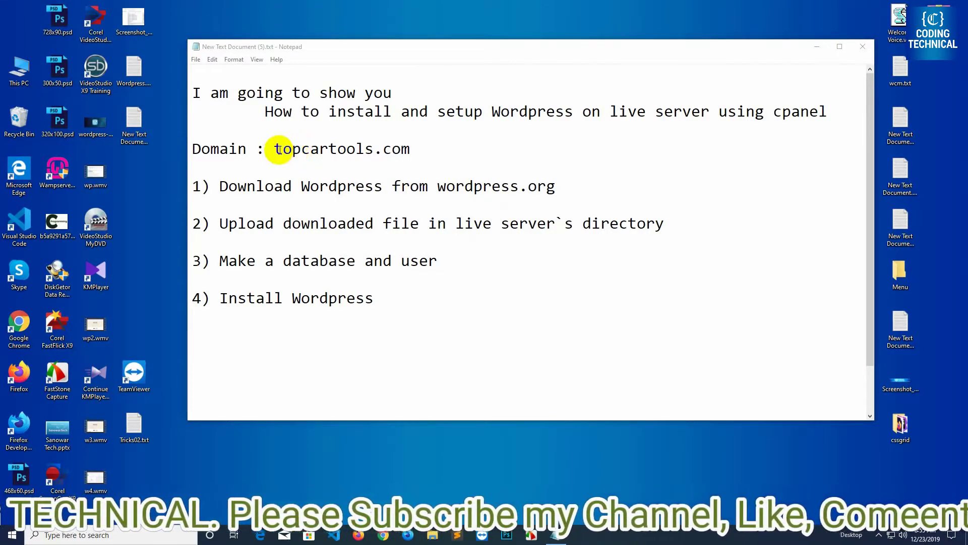
Select just the domain topcartools.com on the Domain line of the setup notes
{"action": "left_click_drag", "start_coordinate": [419, 151], "coordinate": [193, 149]}
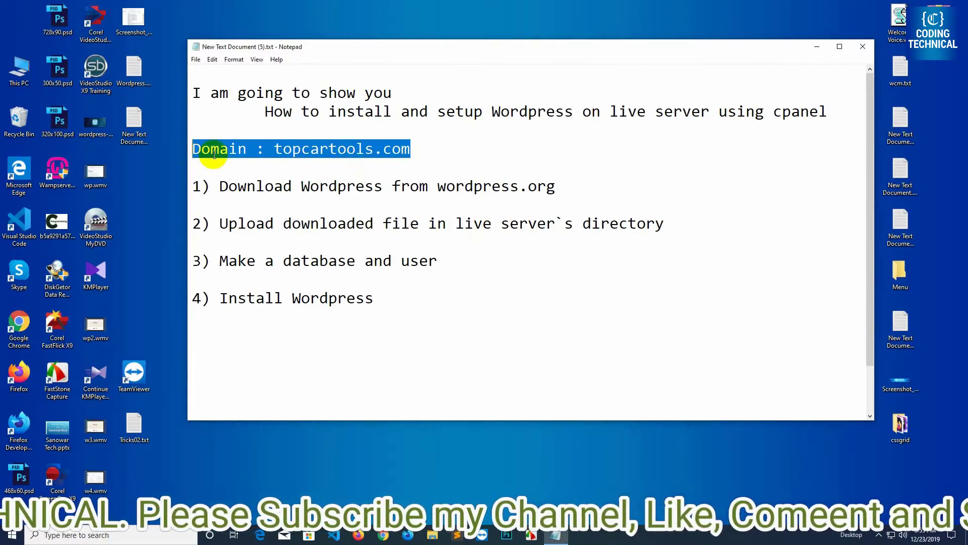
{"action": "left_click", "coordinate": [402, 149]}
{"action": "left_click_drag", "start_coordinate": [275, 148], "coordinate": [420, 151]}
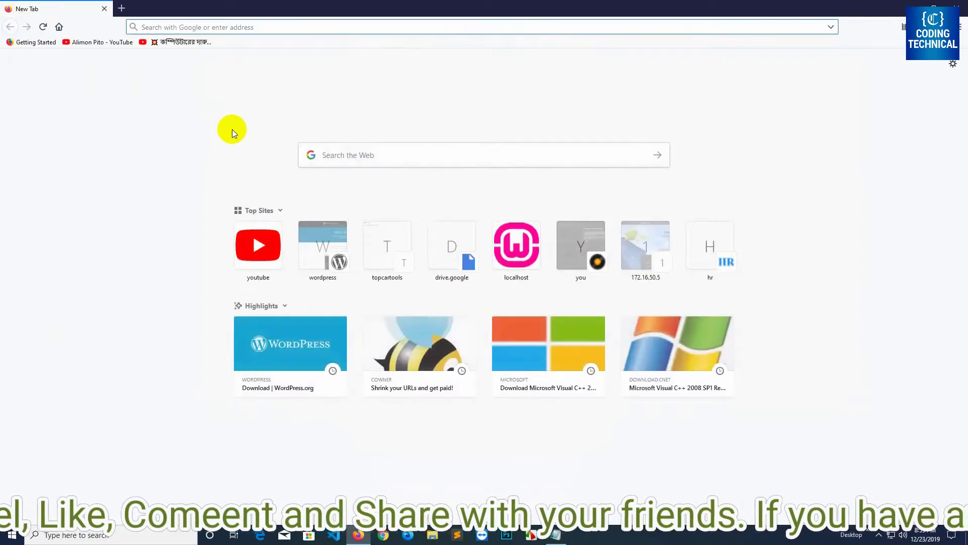
Load topcartools.com in Firefox, then highlight the step 1 download line in the notes
{"action": "type", "text": "topcartools.com"}
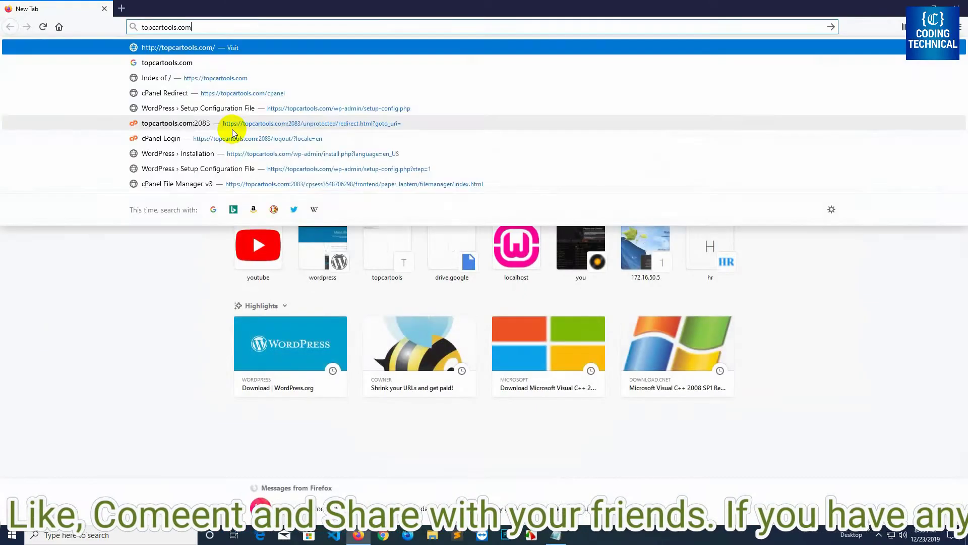
{"action": "key", "text": "Return"}
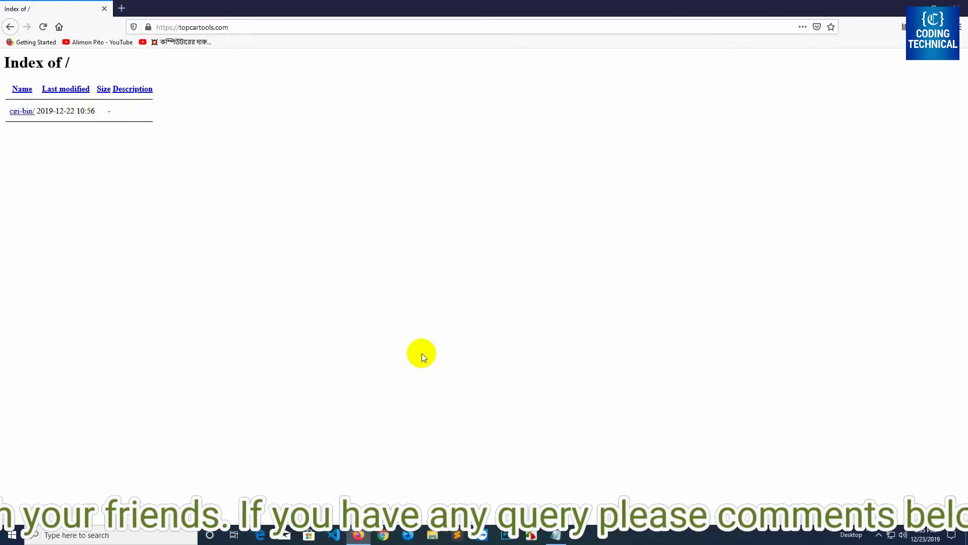
{"action": "left_click", "coordinate": [556, 535]}
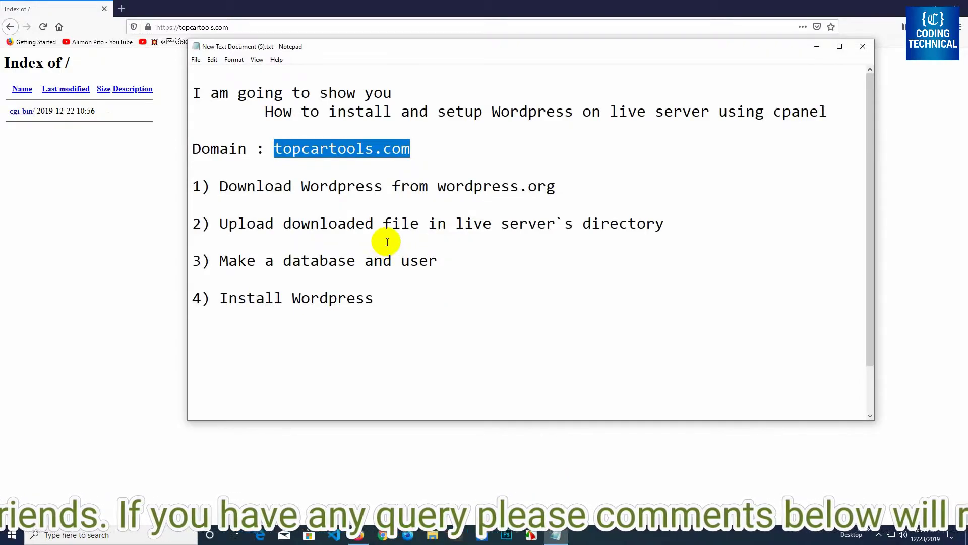
{"action": "left_click", "coordinate": [583, 186]}
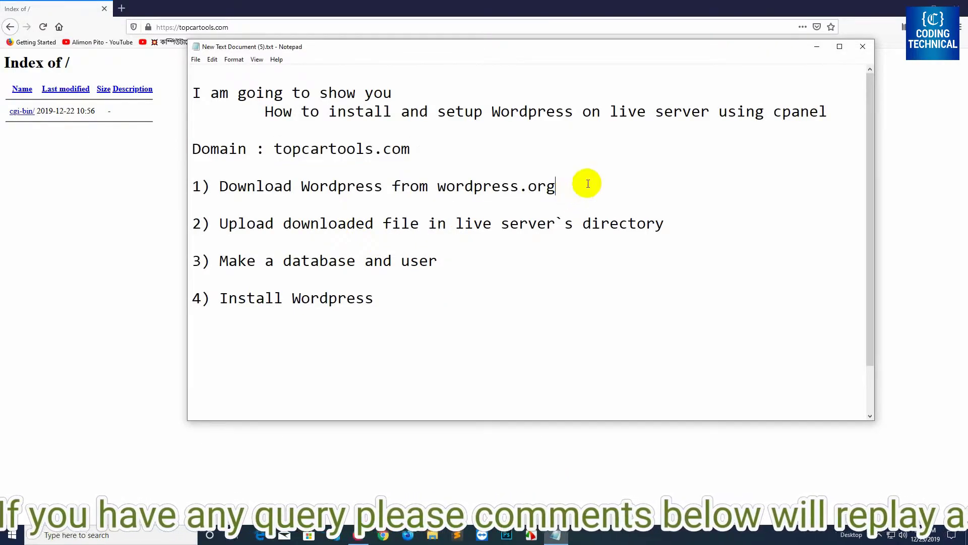
{"action": "left_click_drag", "start_coordinate": [589, 186], "coordinate": [185, 186]}
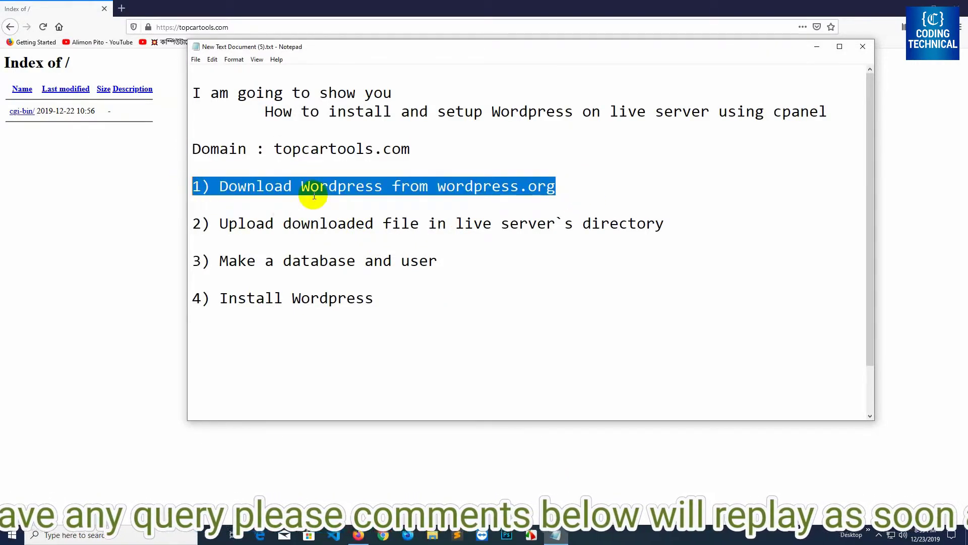
Download and save wordpress-5.3.2.zip from wordpress.org in a new tab
{"action": "left_click", "coordinate": [121, 7]}
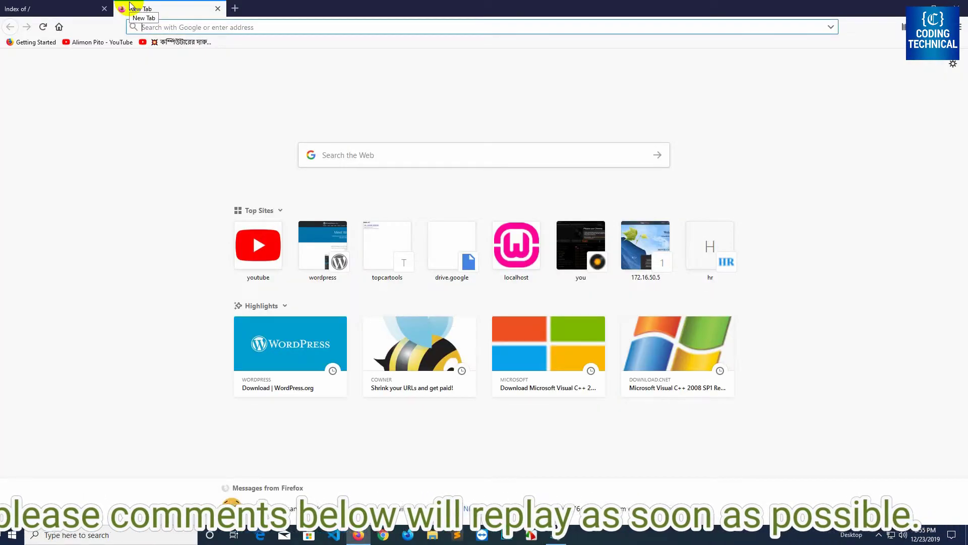
{"action": "type", "text": "wordpress.org/"}
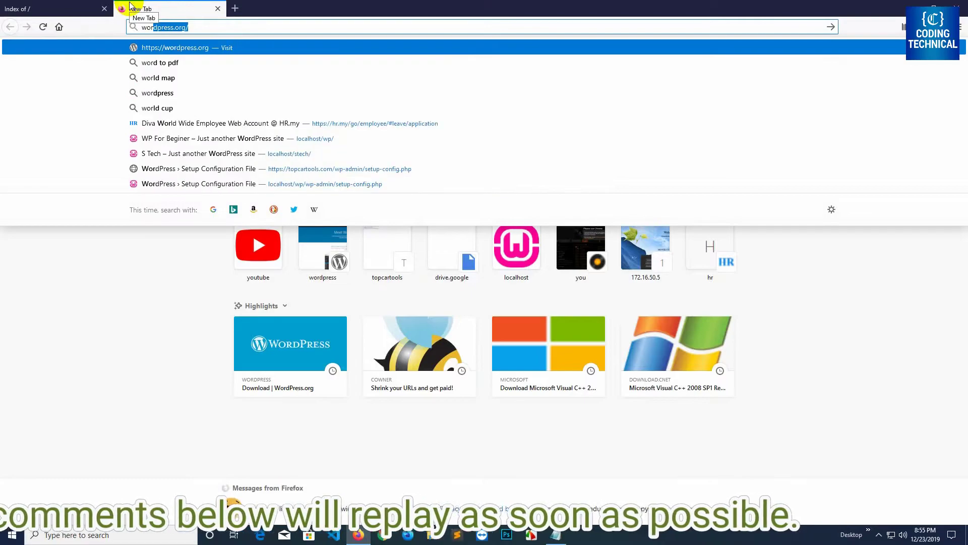
{"action": "key", "text": "Return"}
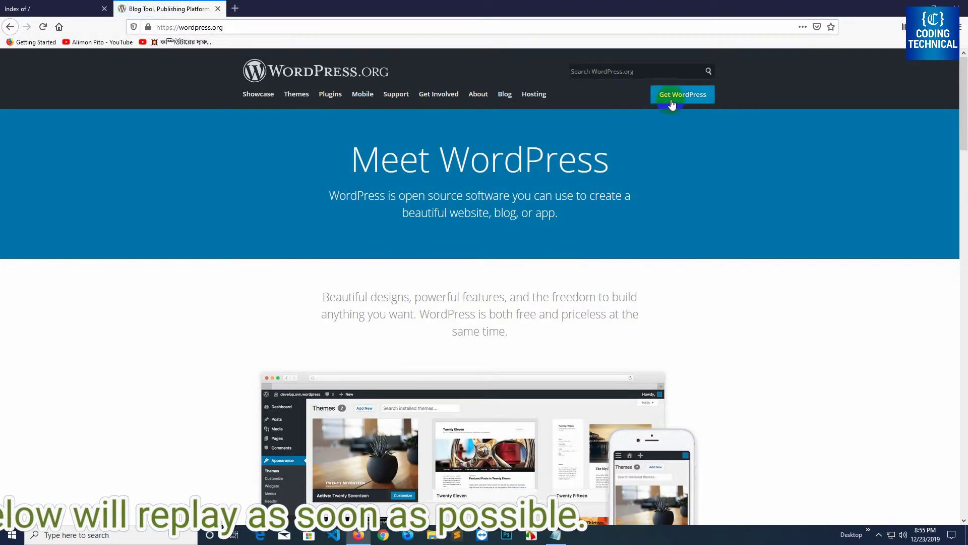
{"action": "left_click", "coordinate": [671, 100]}
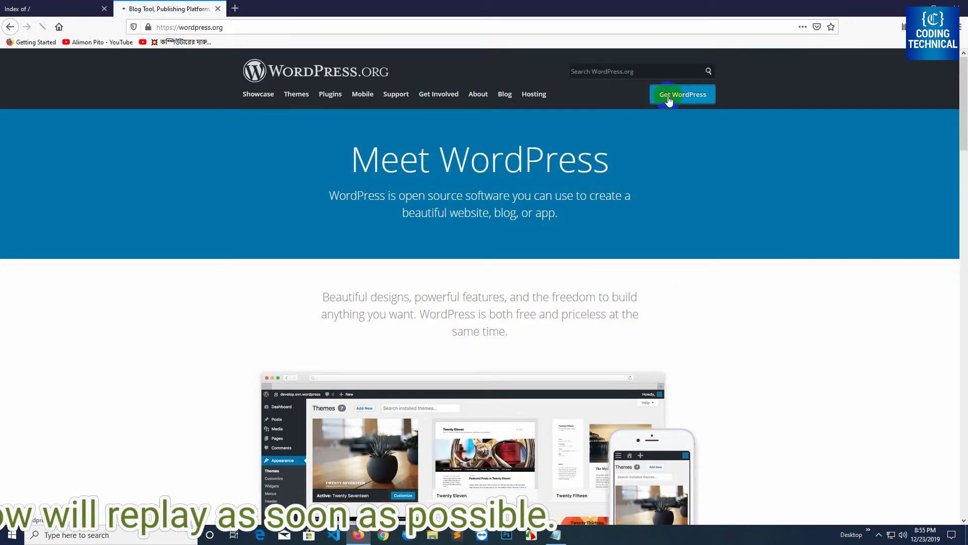
{"action": "left_click", "coordinate": [492, 372]}
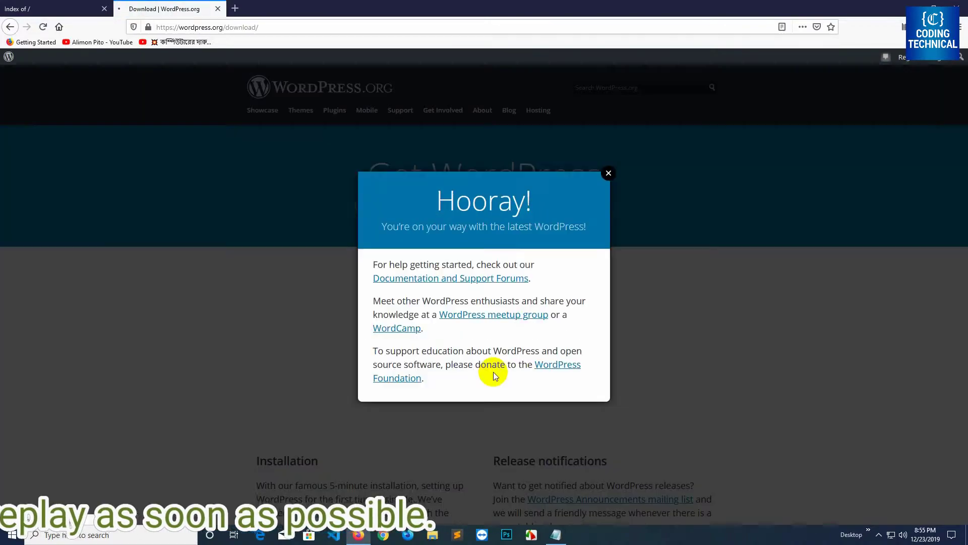
{"action": "left_click", "coordinate": [224, 293]}
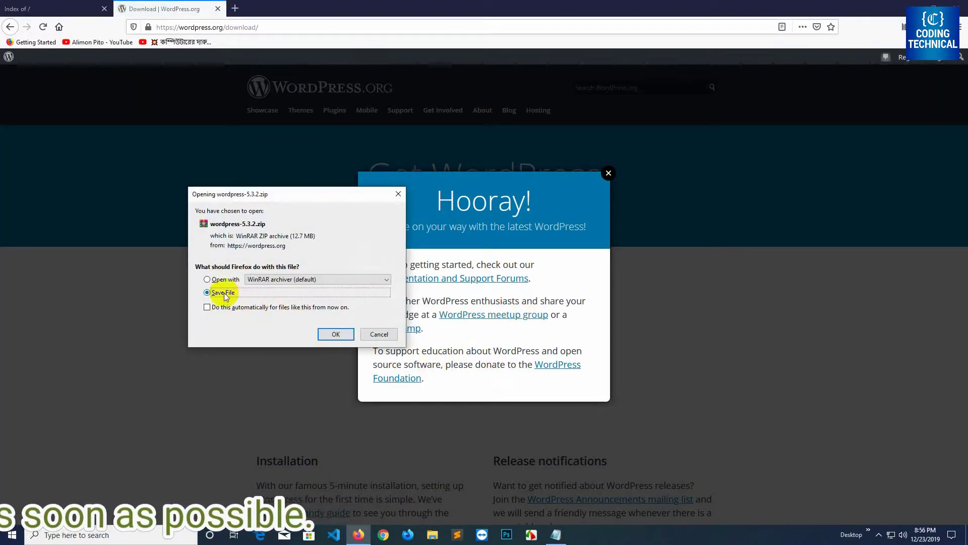
{"action": "left_click", "coordinate": [336, 332]}
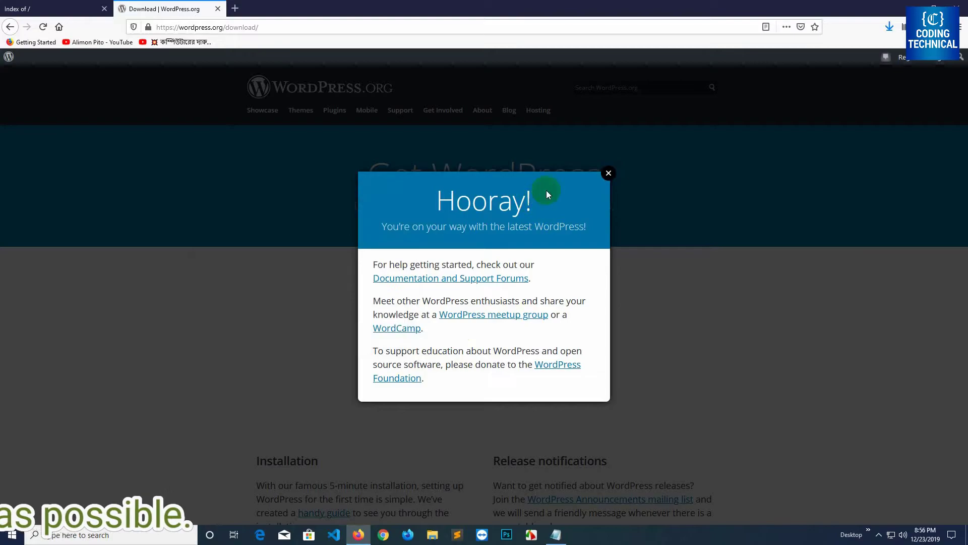
{"action": "left_click", "coordinate": [609, 173]}
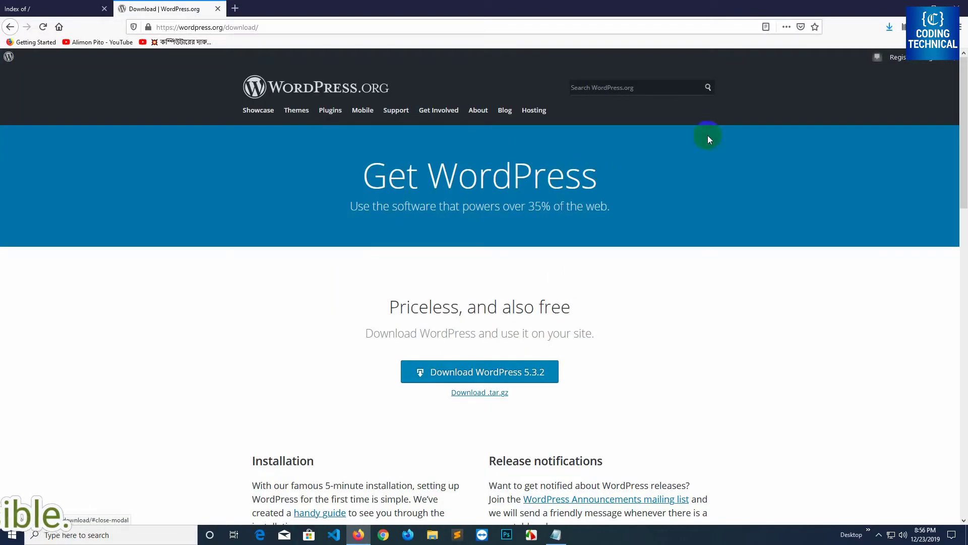
Check that the zip is in the Downloads folder, then close the folder
{"action": "left_click", "coordinate": [890, 27]}
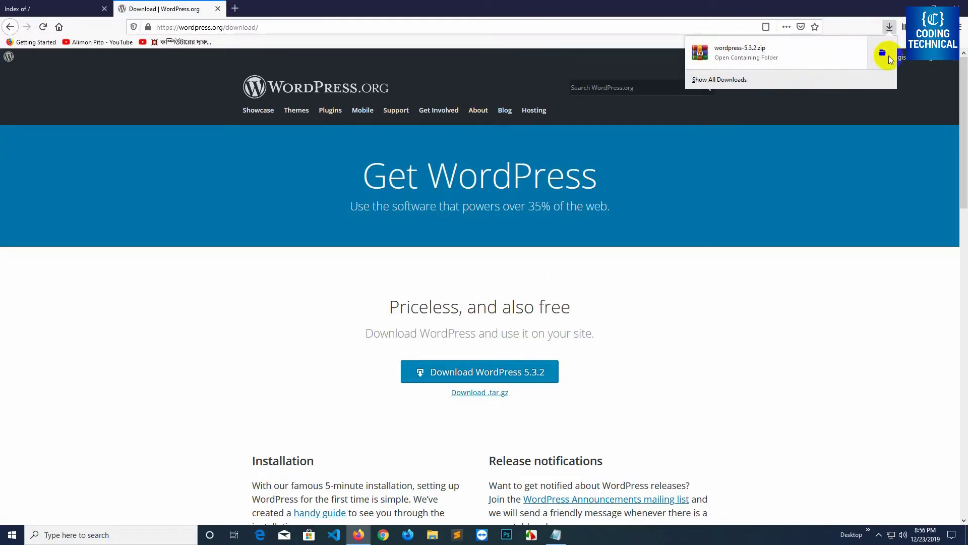
{"action": "left_click", "coordinate": [886, 55]}
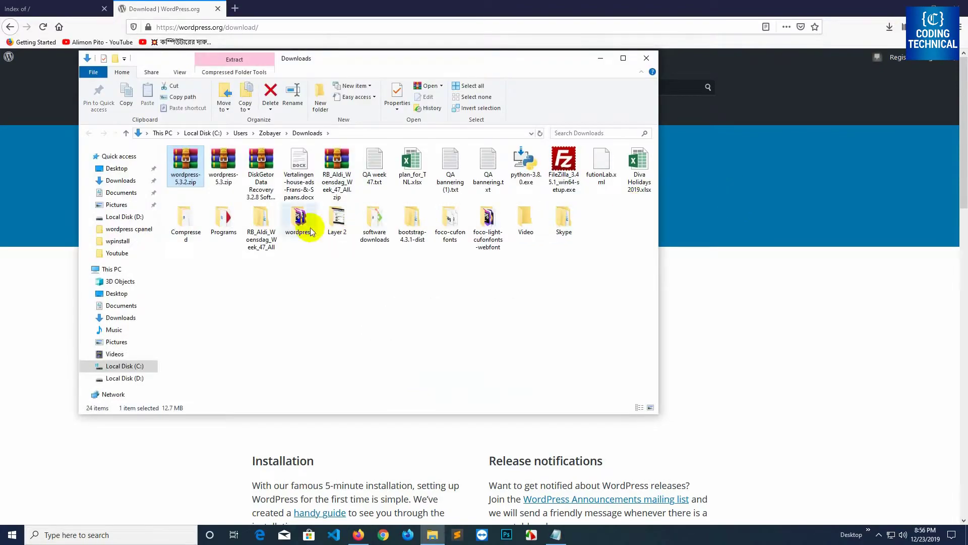
{"action": "left_click", "coordinate": [647, 58]}
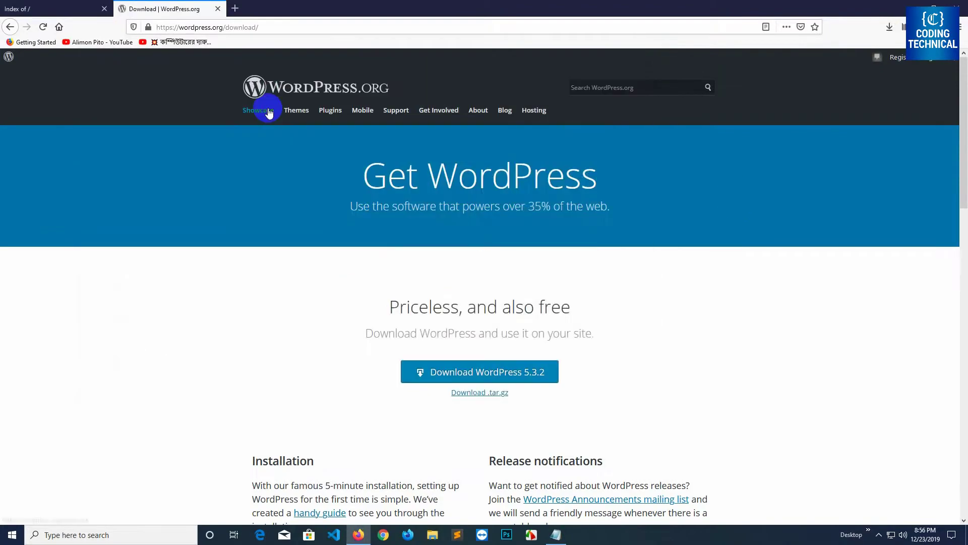
Close the WordPress tab and highlight step 2, uploading the zip, in the notes
{"action": "left_click", "coordinate": [219, 9]}
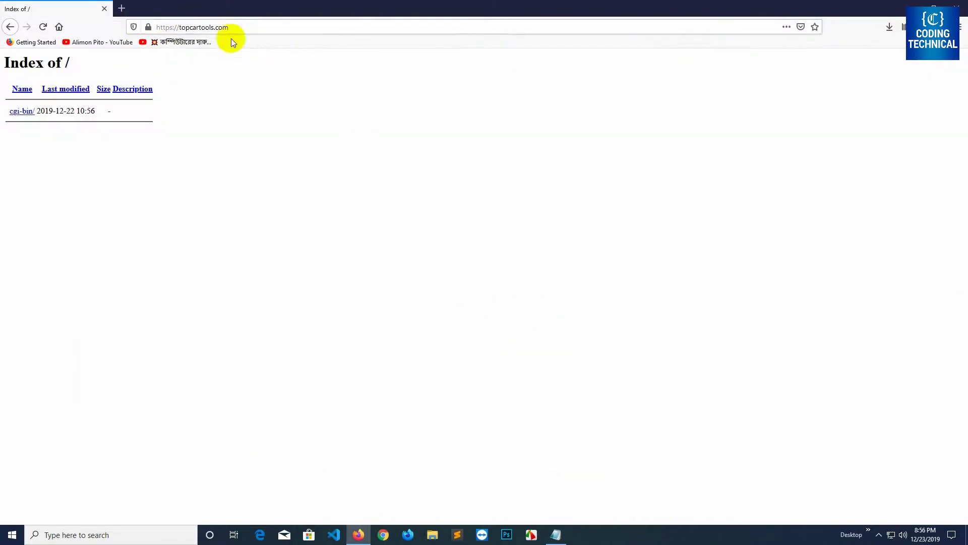
{"action": "left_click", "coordinate": [557, 534]}
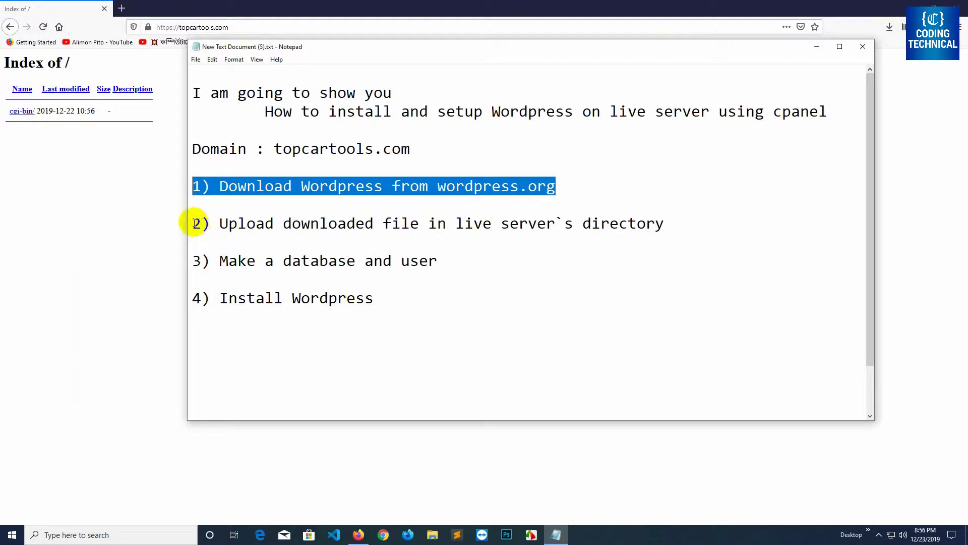
{"action": "left_click_drag", "start_coordinate": [195, 223], "coordinate": [676, 224]}
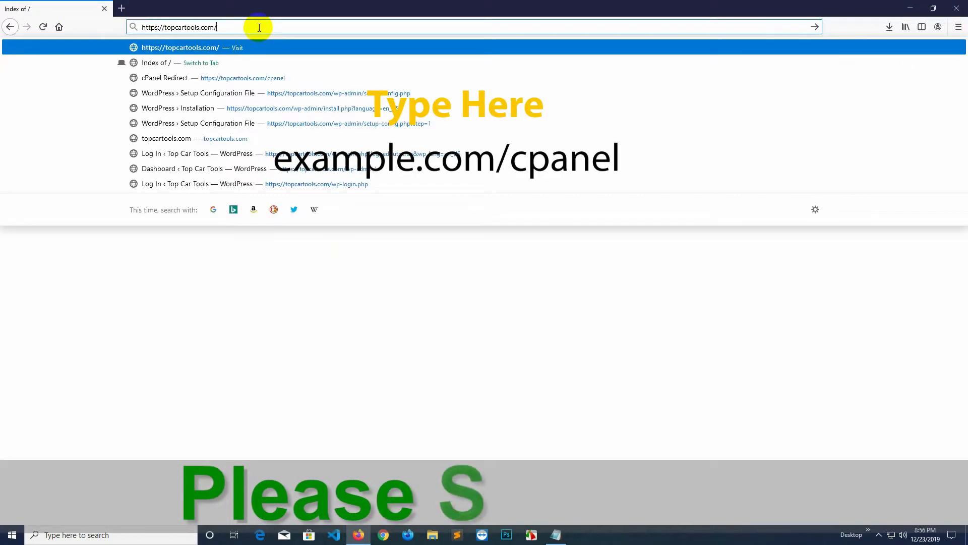
Log in at topcartools.com/cpanel with username topcm and the account password
{"action": "type", "text": "cpanel"}
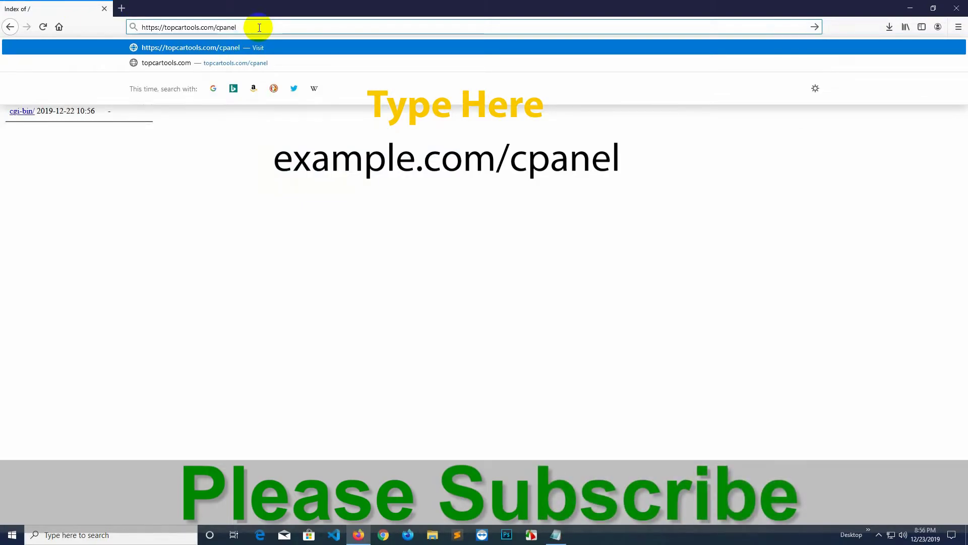
{"action": "key", "text": "Return"}
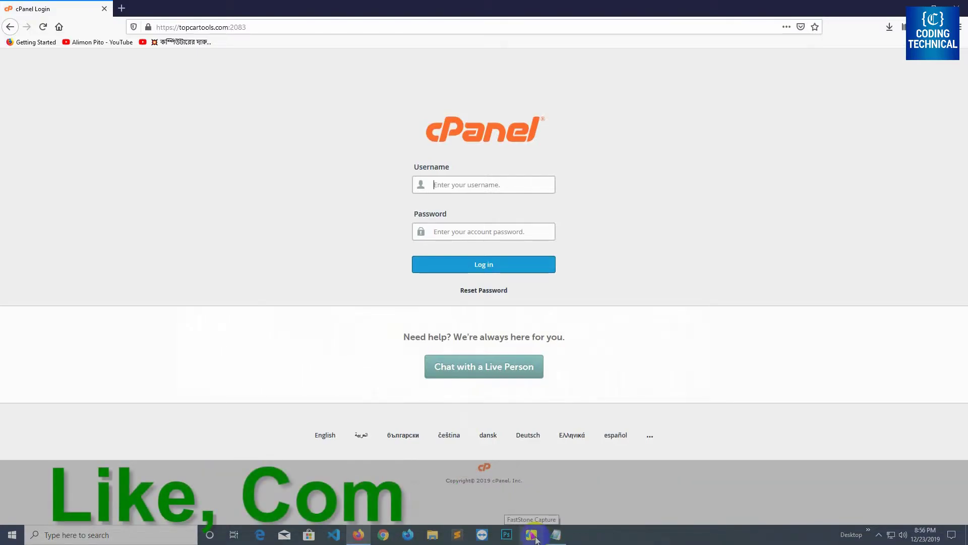
{"action": "type", "text": "to"}
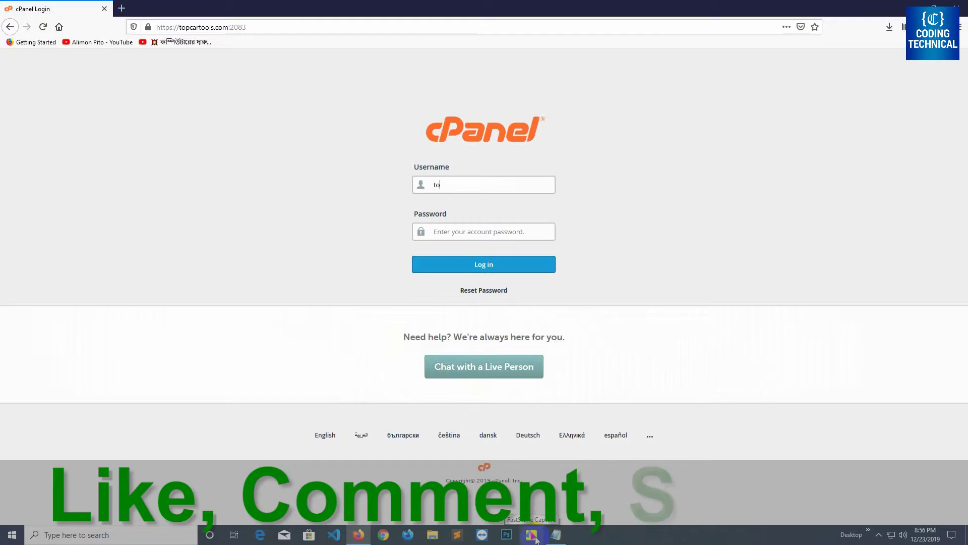
{"action": "type", "text": "pcmbgf"}
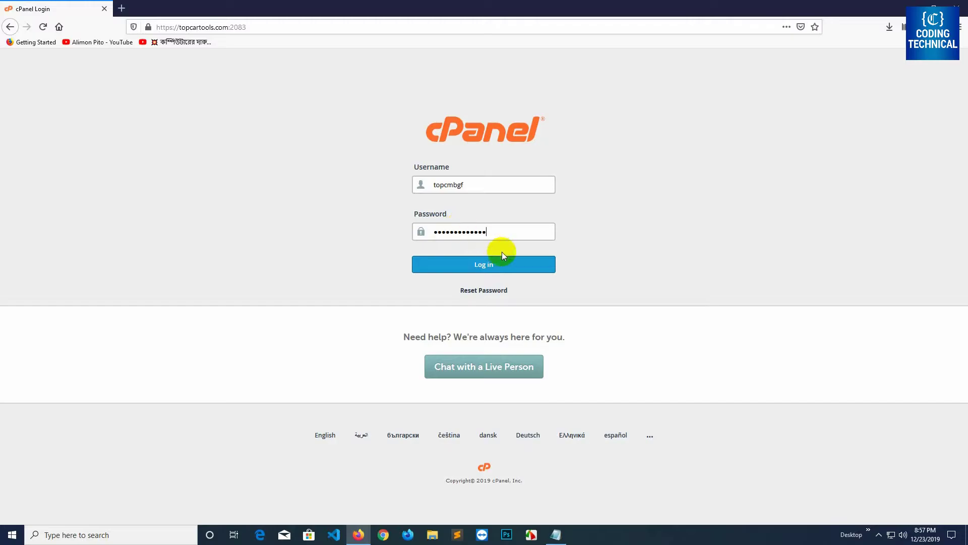
{"action": "left_click", "coordinate": [488, 266]}
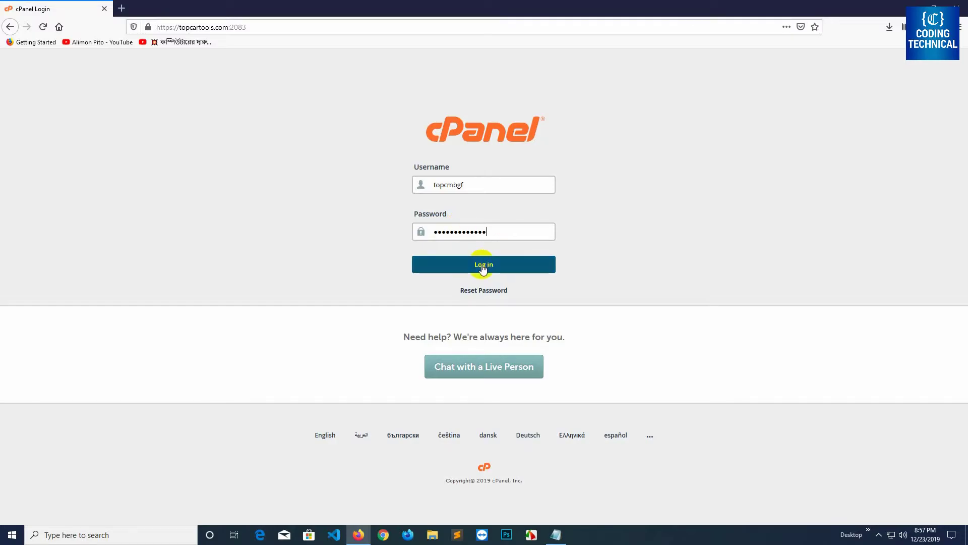
{"action": "left_click", "coordinate": [483, 268]}
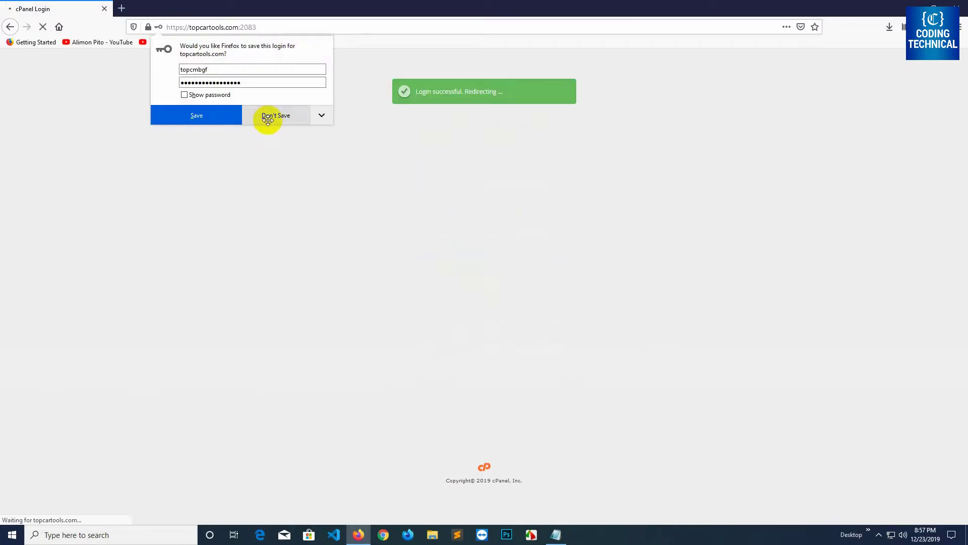
Decline saving the login and open File Manager from the cPanel dashboard
{"action": "left_click", "coordinate": [268, 117]}
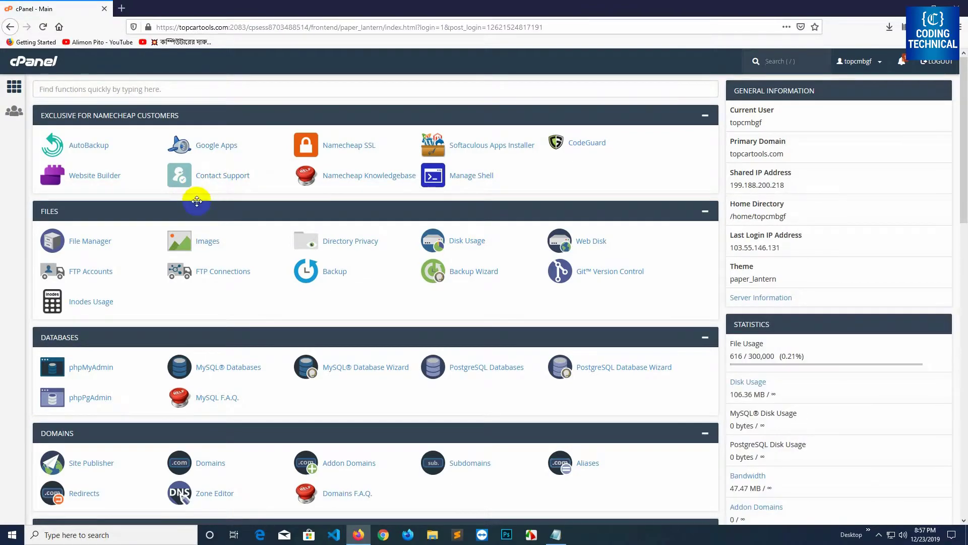
{"action": "scroll", "coordinate": [191, 335], "scroll_direction": "down", "scroll_amount": 8}
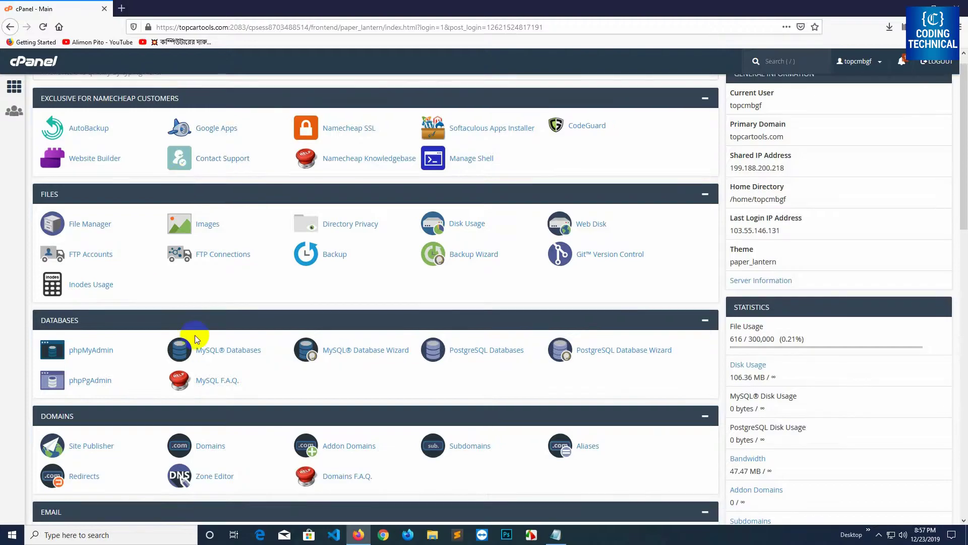
{"action": "scroll", "coordinate": [227, 317], "scroll_direction": "down", "scroll_amount": 7}
{"action": "scroll", "coordinate": [227, 315], "scroll_direction": "up", "scroll_amount": 9}
{"action": "scroll", "coordinate": [227, 315], "scroll_direction": "up", "scroll_amount": 5}
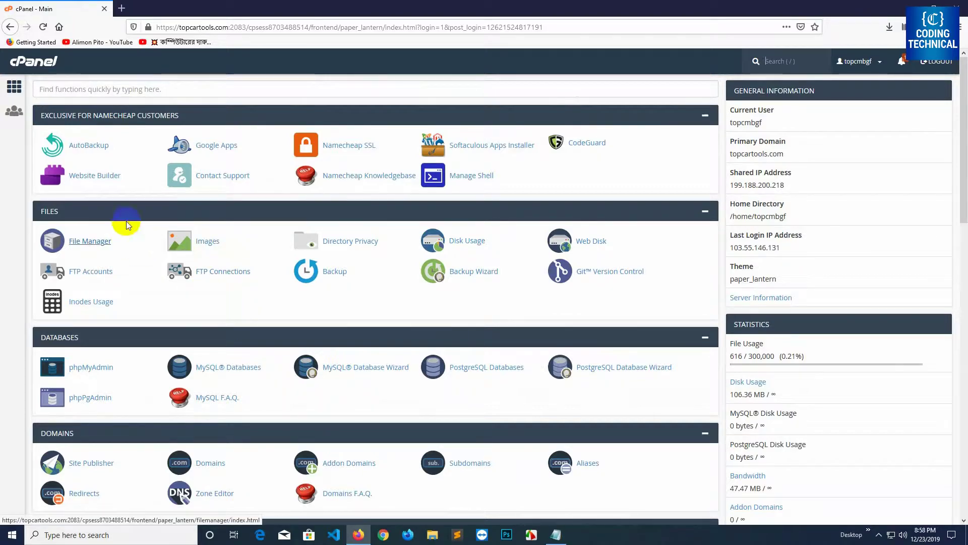
{"action": "left_click", "coordinate": [89, 241]}
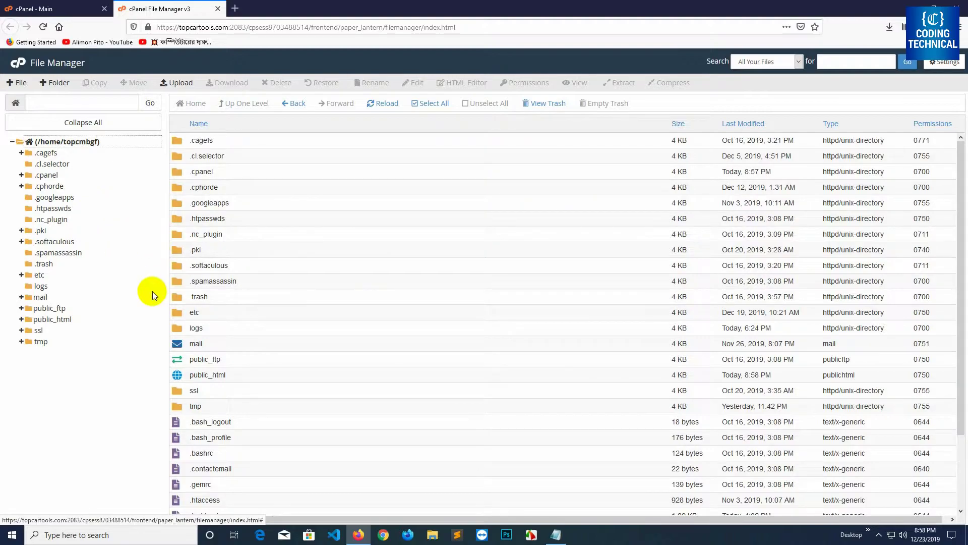
Open the public_html folder in File Manager's folder tree
{"action": "left_click", "coordinate": [45, 320]}
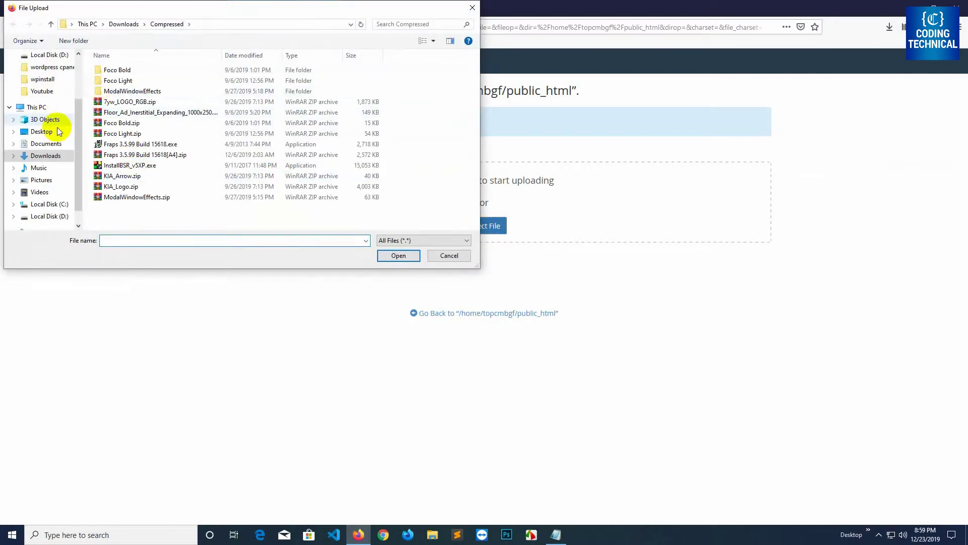
Upload wordpress-5.3.2.zip from Downloads to public_html, then close the upload tab
{"action": "scroll", "coordinate": [50, 123], "scroll_direction": "up", "scroll_amount": 2}
{"action": "scroll", "coordinate": [43, 118], "scroll_direction": "up", "scroll_amount": 1}
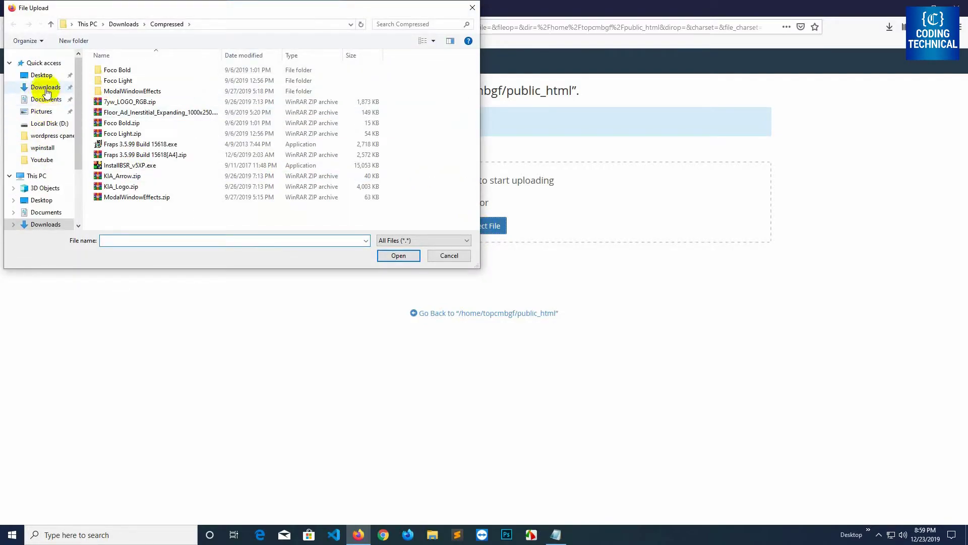
{"action": "left_click", "coordinate": [44, 87]}
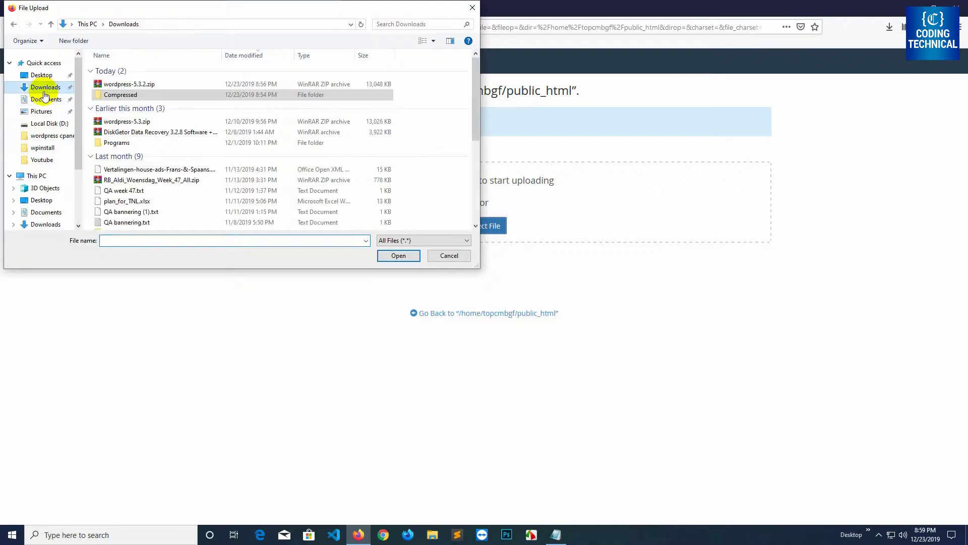
{"action": "double_click", "coordinate": [123, 83]}
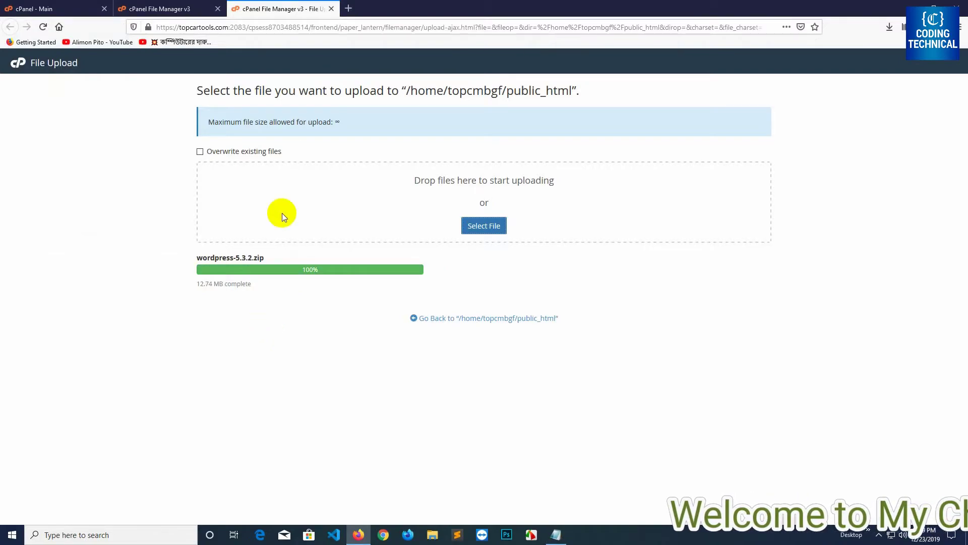
{"action": "left_click", "coordinate": [331, 9]}
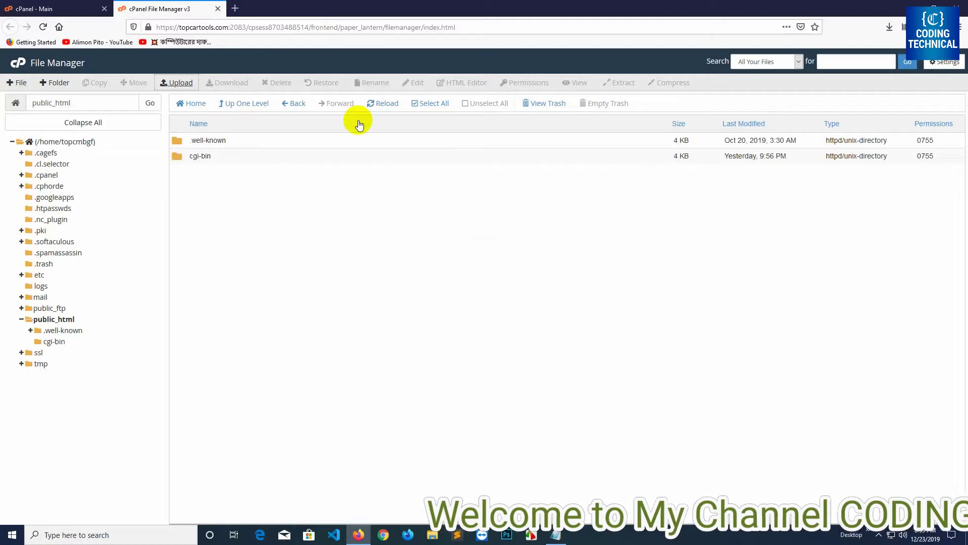
Extract wordpress-5.3.2.zip into /public_html and select the resulting wordpress folder
{"action": "left_click", "coordinate": [386, 108]}
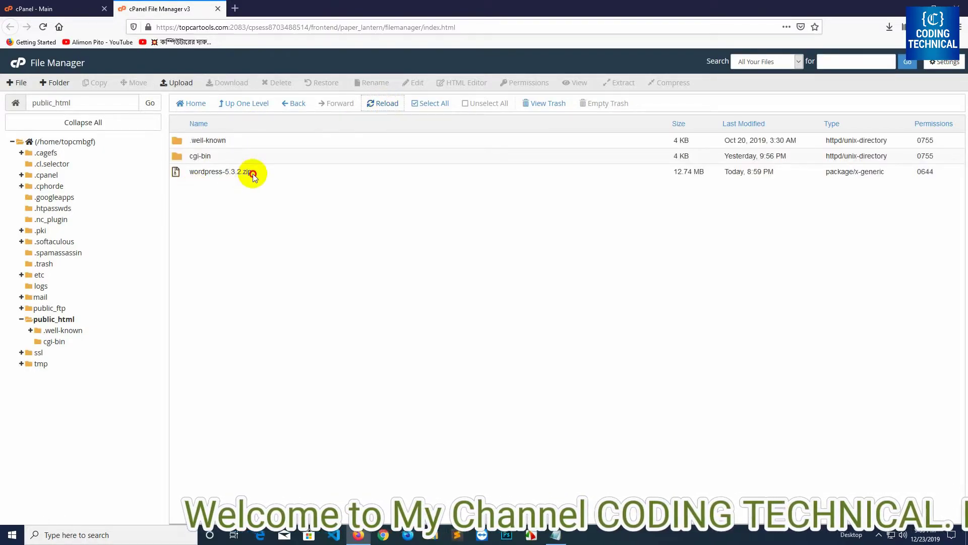
{"action": "left_click", "coordinate": [250, 177]}
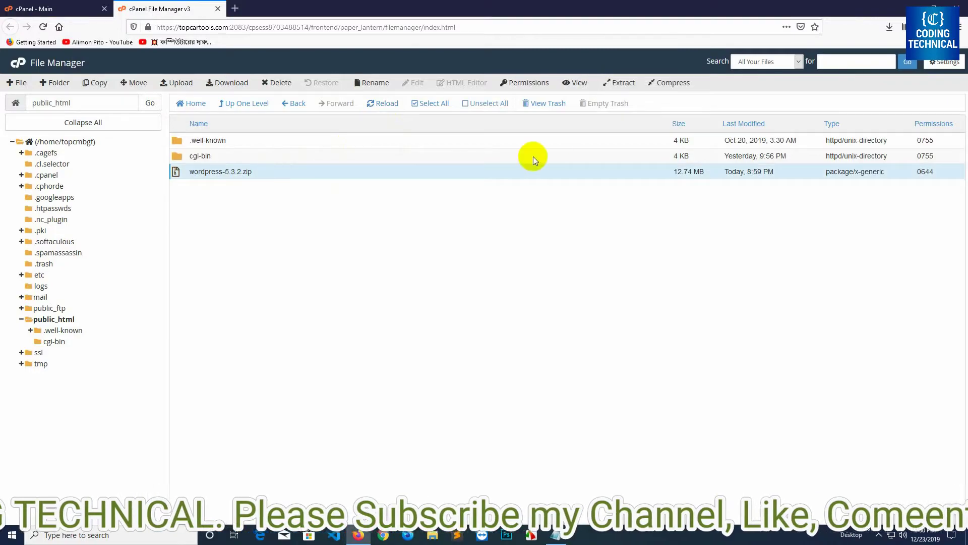
{"action": "left_click", "coordinate": [621, 83]}
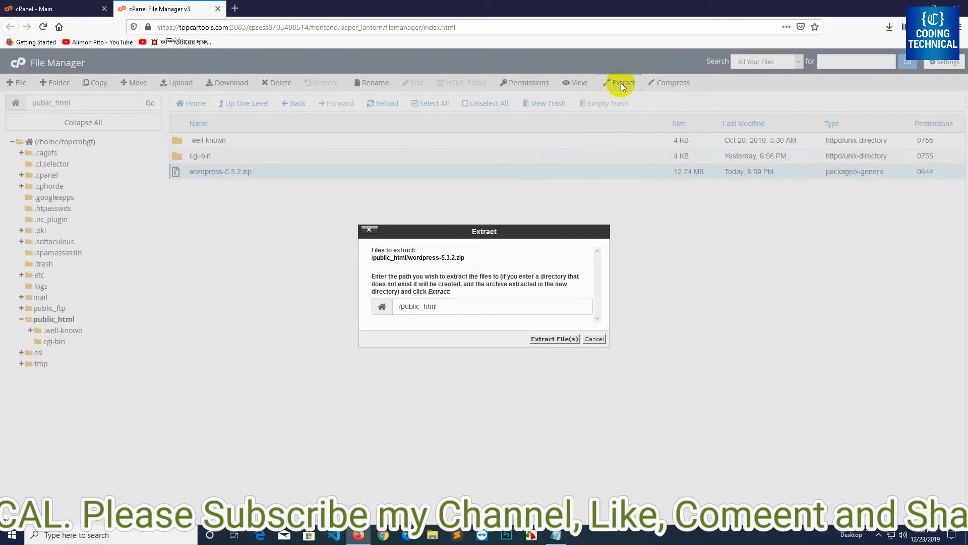
{"action": "left_click", "coordinate": [557, 340]}
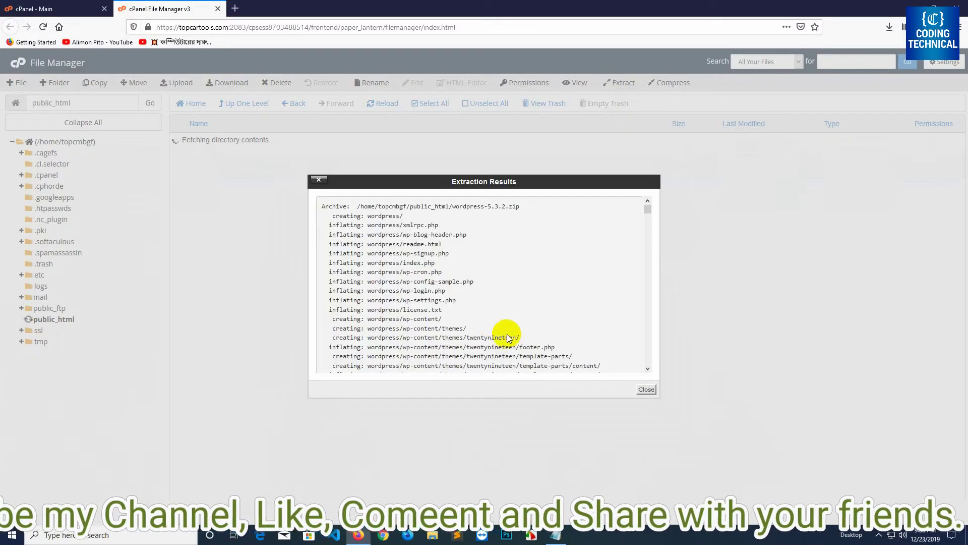
{"action": "left_click", "coordinate": [655, 391]}
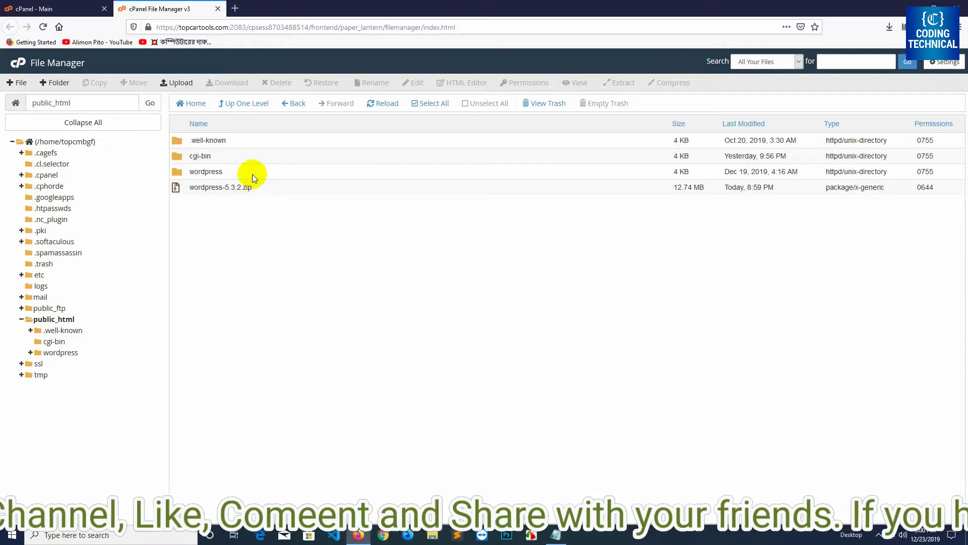
{"action": "left_click", "coordinate": [252, 174]}
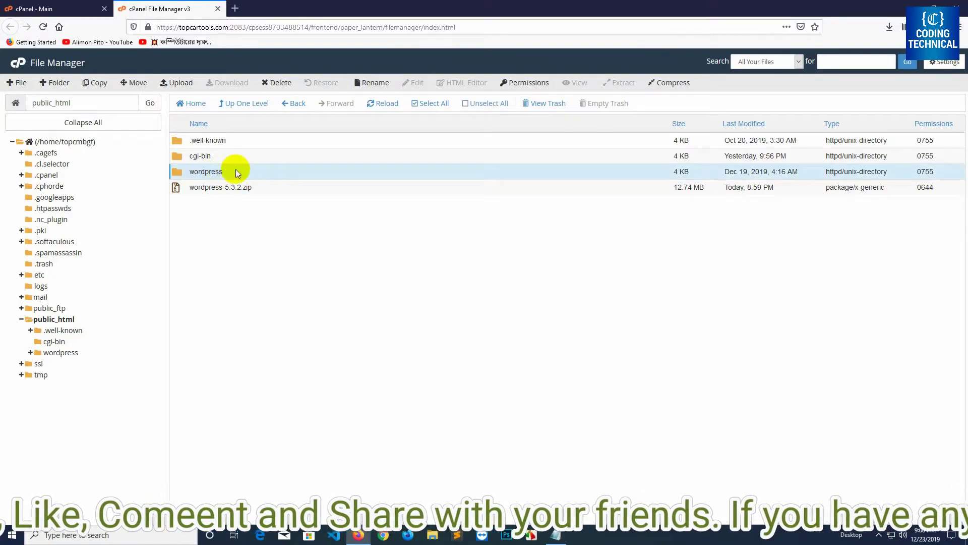
Move every file in the wordpress folder up into /public_html
{"action": "double_click", "coordinate": [255, 171]}
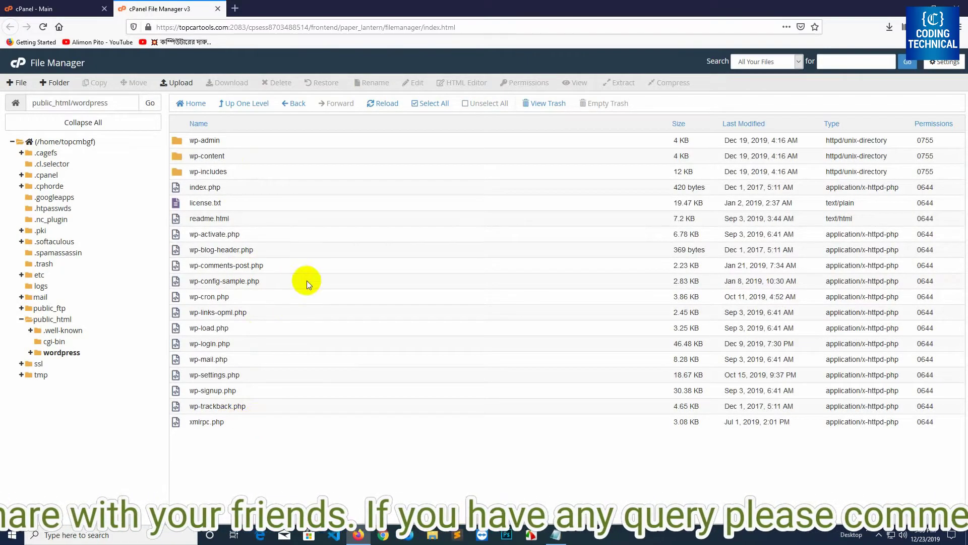
{"action": "left_click", "coordinate": [423, 103]}
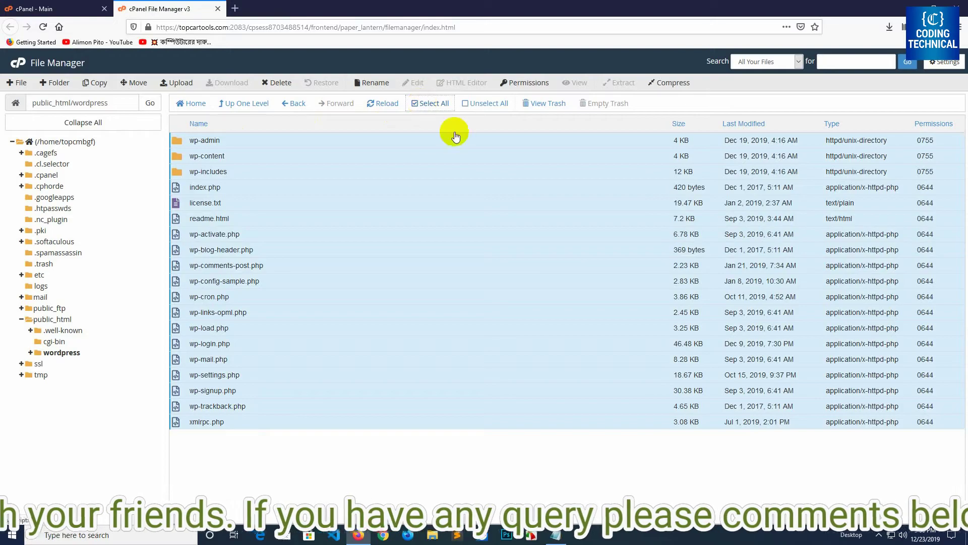
{"action": "left_click", "coordinate": [135, 83]}
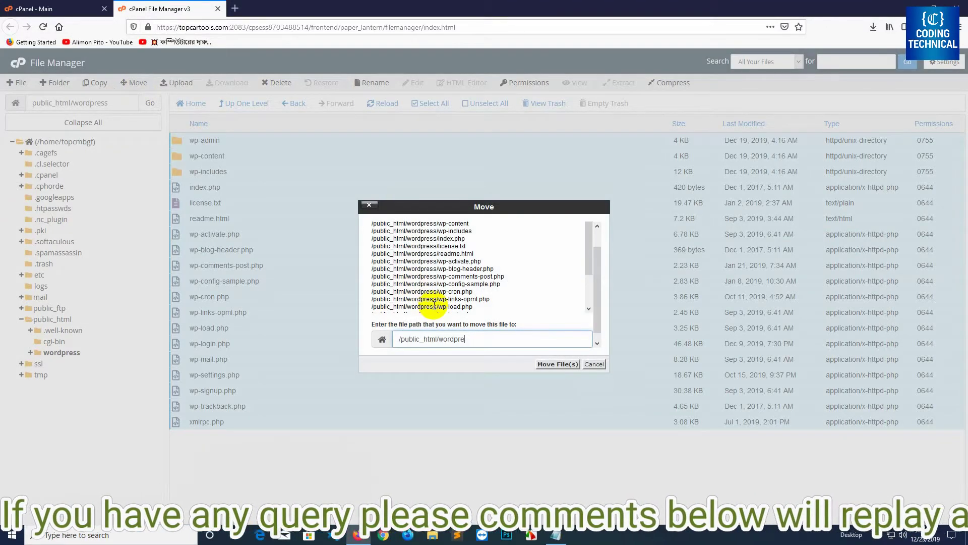
{"action": "key", "text": "BackSpace"}
{"action": "key", "text": "BackSpace"}
{"action": "key", "text": "BackSpace"}
{"action": "key", "text": "BackSpace"}
{"action": "key", "text": "BackSpace"}
{"action": "key", "text": "BackSpace"}
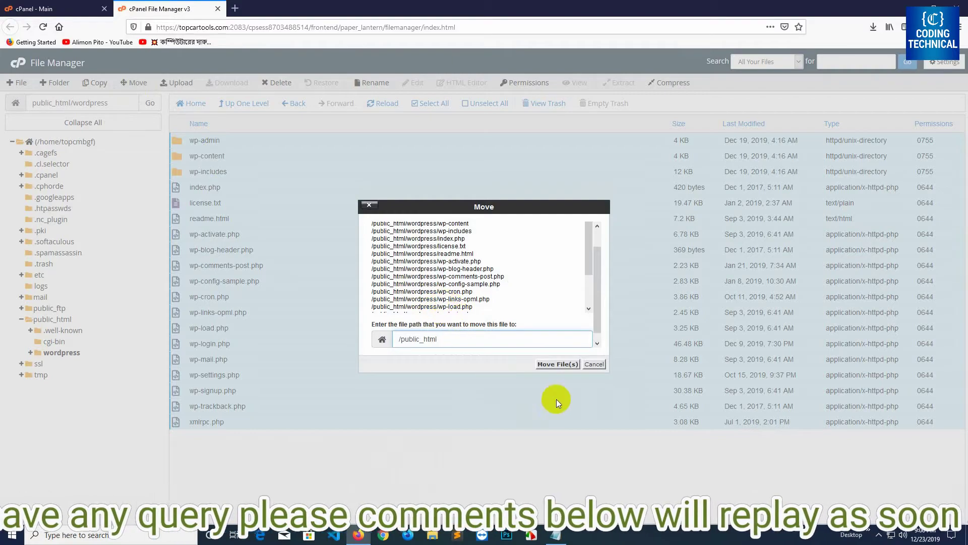
{"action": "left_click", "coordinate": [551, 365]}
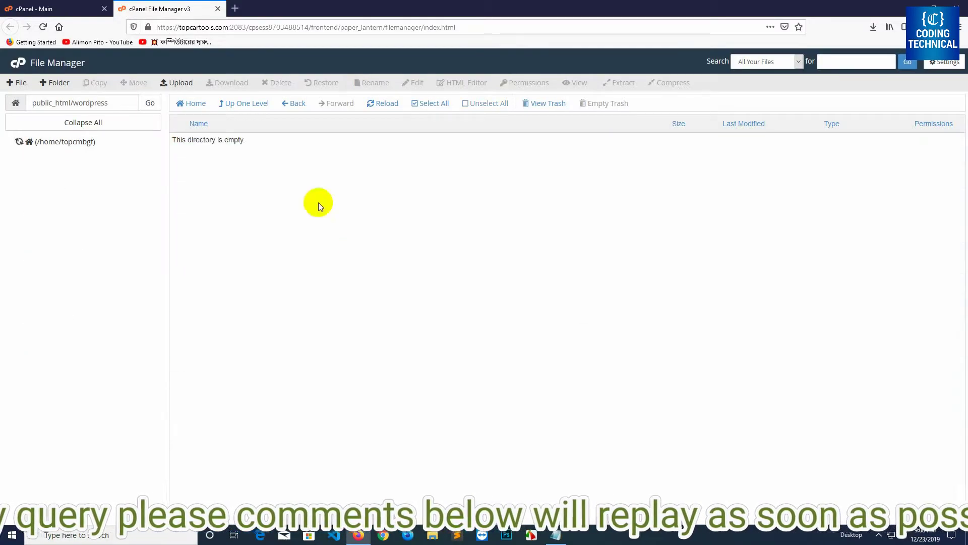
Delete the emptied wordpress folder from public_html
{"action": "left_click", "coordinate": [245, 107]}
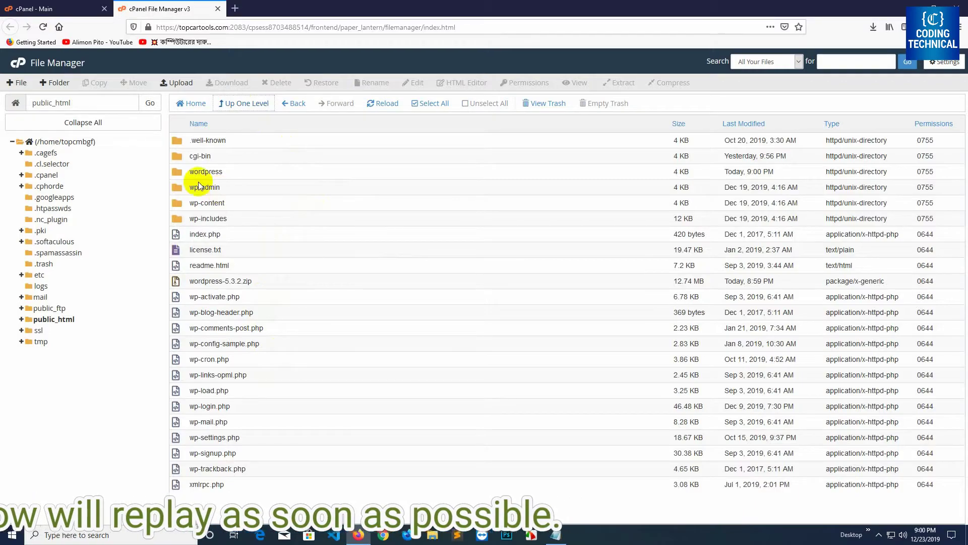
{"action": "left_click", "coordinate": [241, 174]}
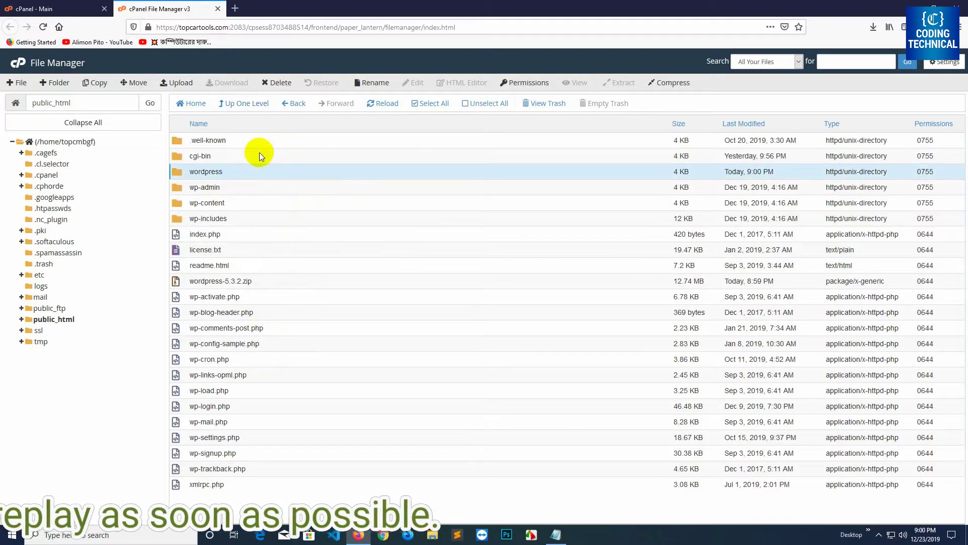
{"action": "left_click", "coordinate": [279, 85]}
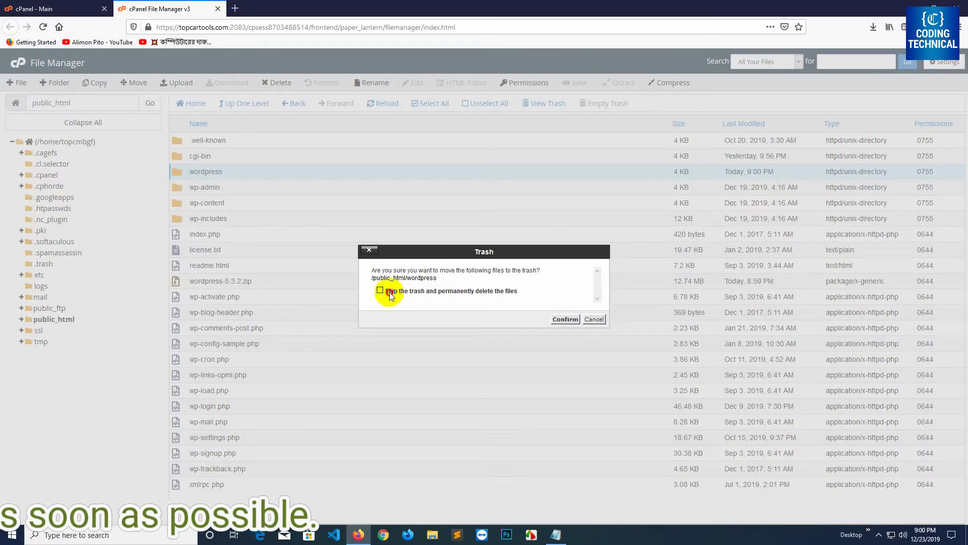
{"action": "left_click", "coordinate": [565, 318]}
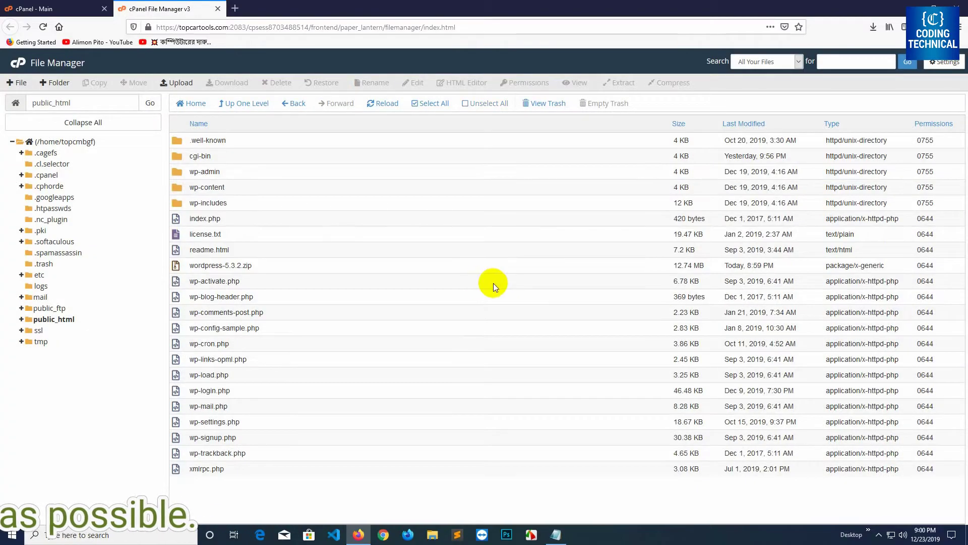
Load topcartools.com in a new Firefox tab to reach the WordPress setup page
{"action": "left_click", "coordinate": [235, 8]}
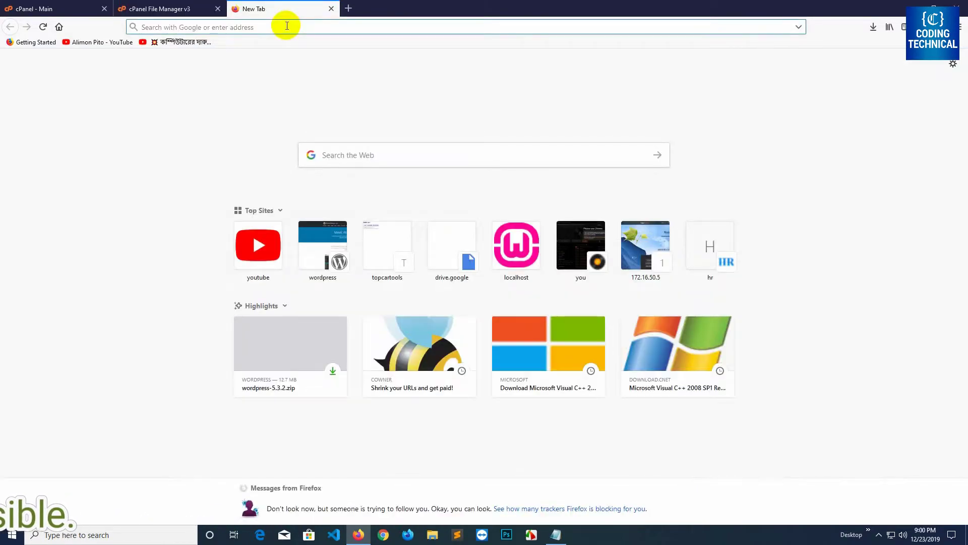
{"action": "type", "text": "t"}
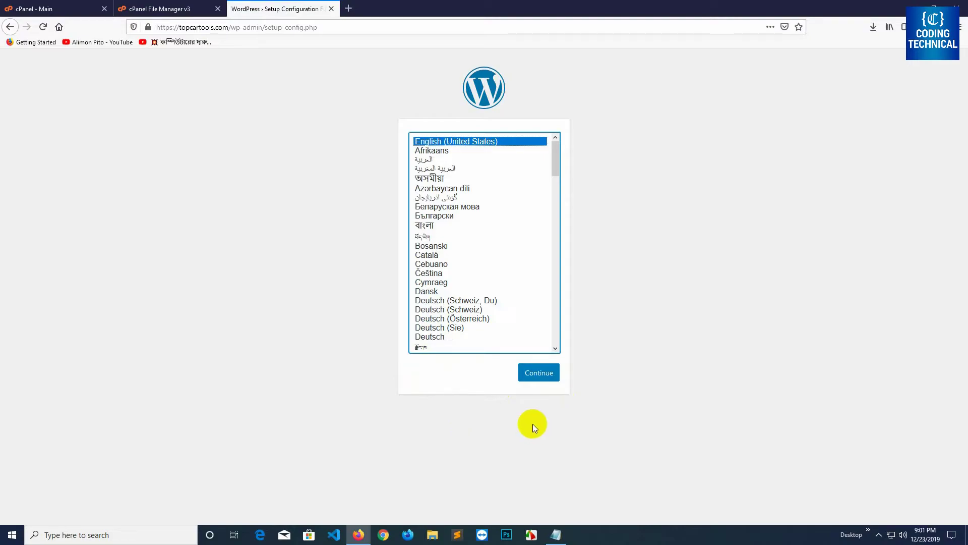
Highlight the line '3) Make a database and user' in the Notepad outline
{"action": "left_click", "coordinate": [557, 535]}
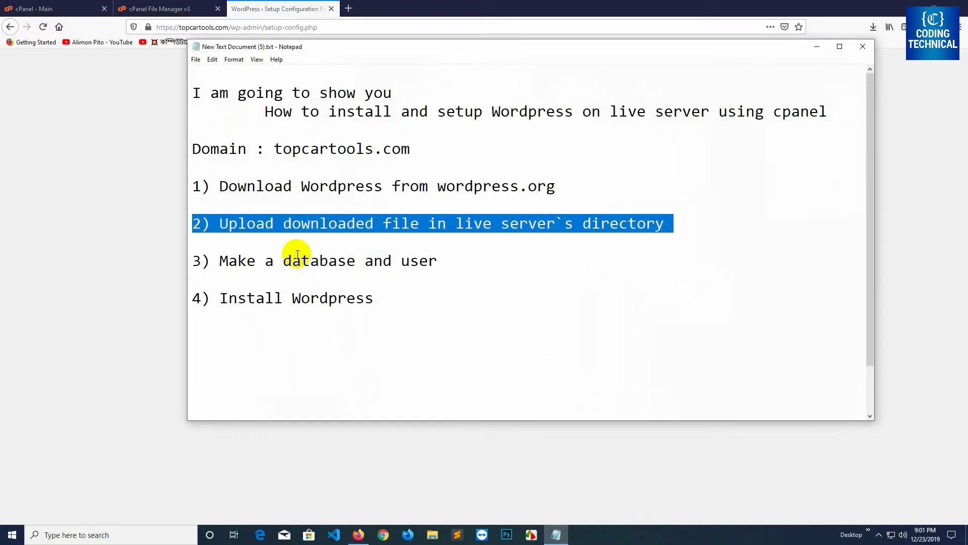
{"action": "left_click_drag", "start_coordinate": [438, 261], "coordinate": [205, 269]}
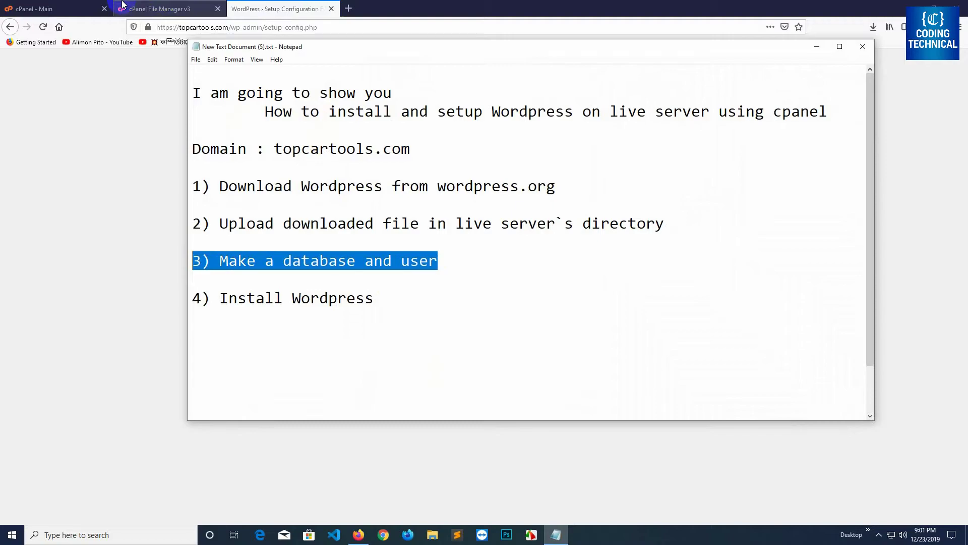
Open the MySQL Database Wizard from the cPanel dashboard
{"action": "left_click", "coordinate": [36, 6]}
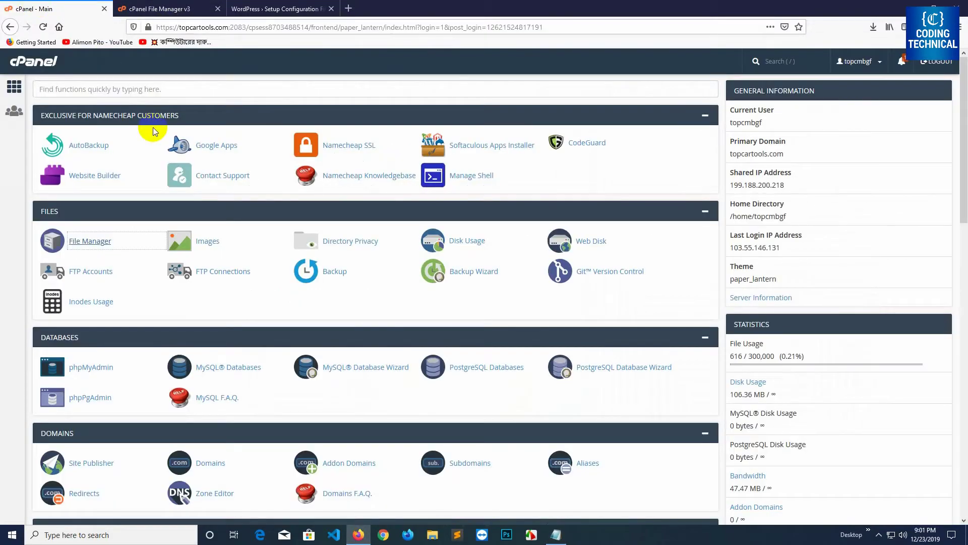
{"action": "scroll", "coordinate": [66, 258], "scroll_direction": "down", "scroll_amount": 3}
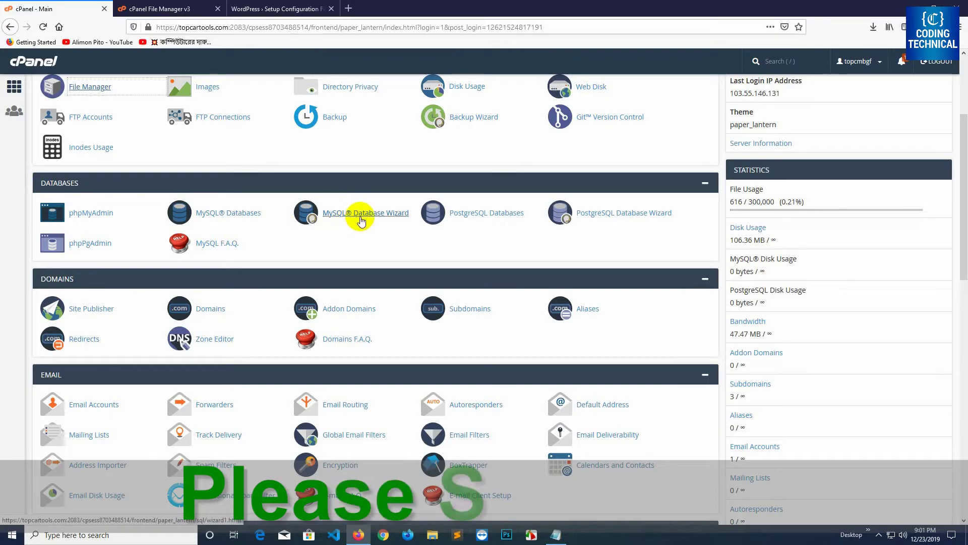
{"action": "left_click", "coordinate": [366, 217]}
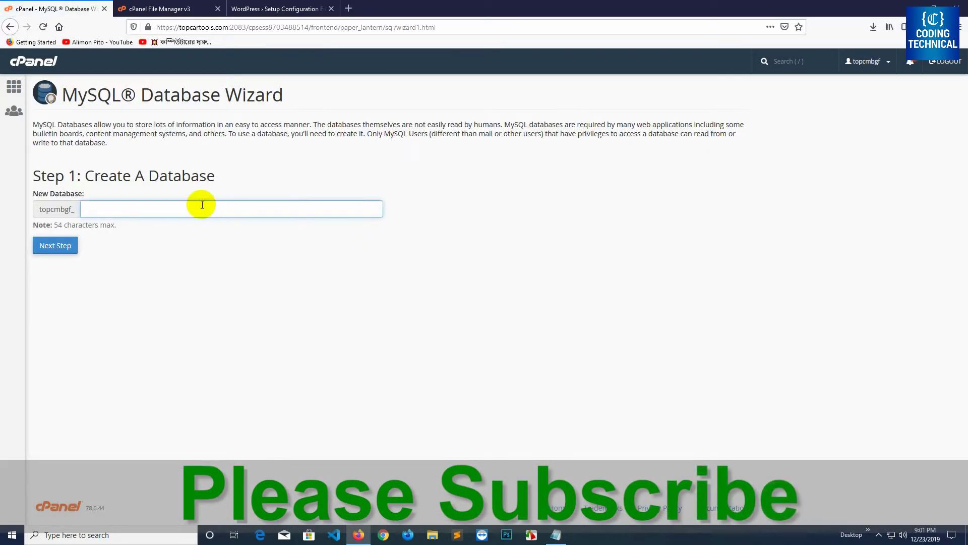
Create the new database named codingtechnical (topcmbgf_codingtechnical)
{"action": "left_click", "coordinate": [211, 209]}
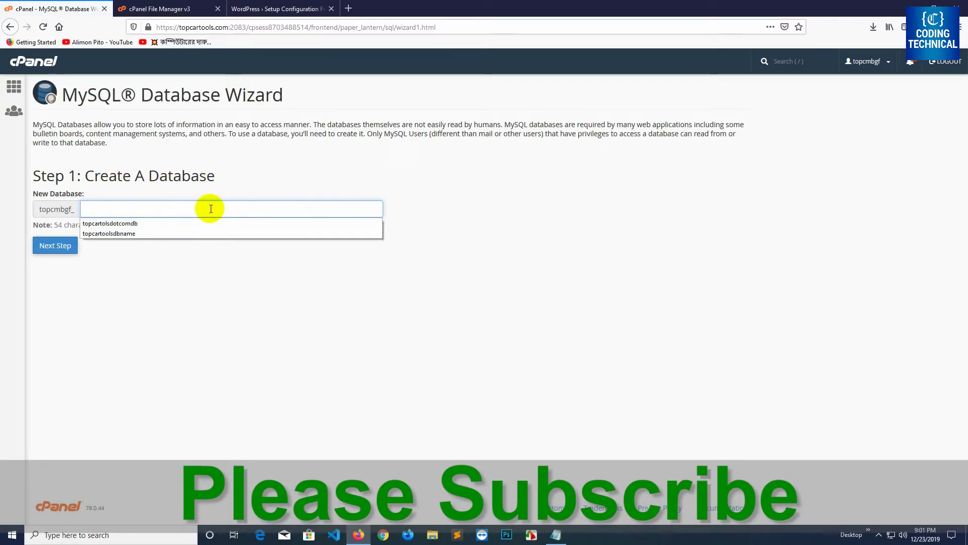
{"action": "type", "text": "topc"}
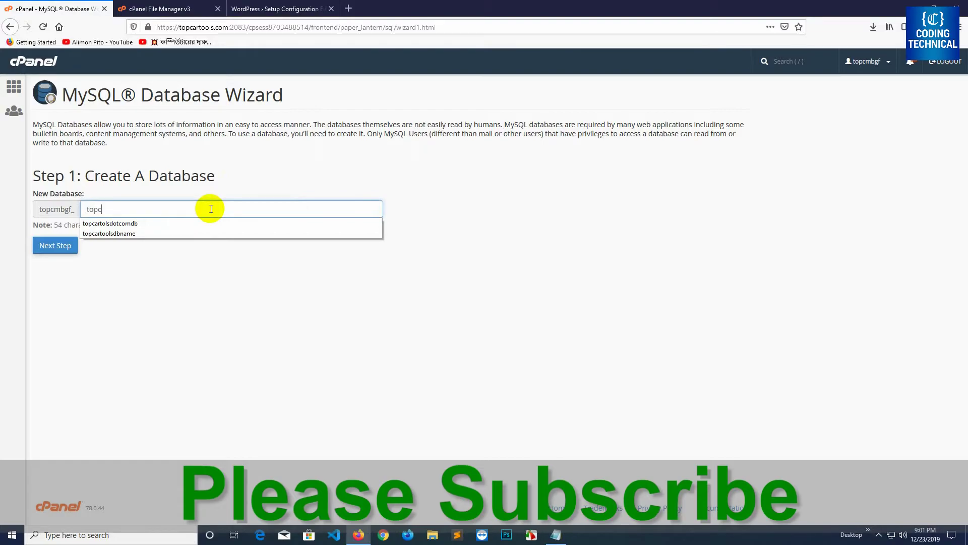
{"action": "key", "text": "BackSpace"}
{"action": "key", "text": "BackSpace"}
{"action": "key", "text": "BackSpace"}
{"action": "key", "text": "BackSpace"}
{"action": "key", "text": "BackSpace"}
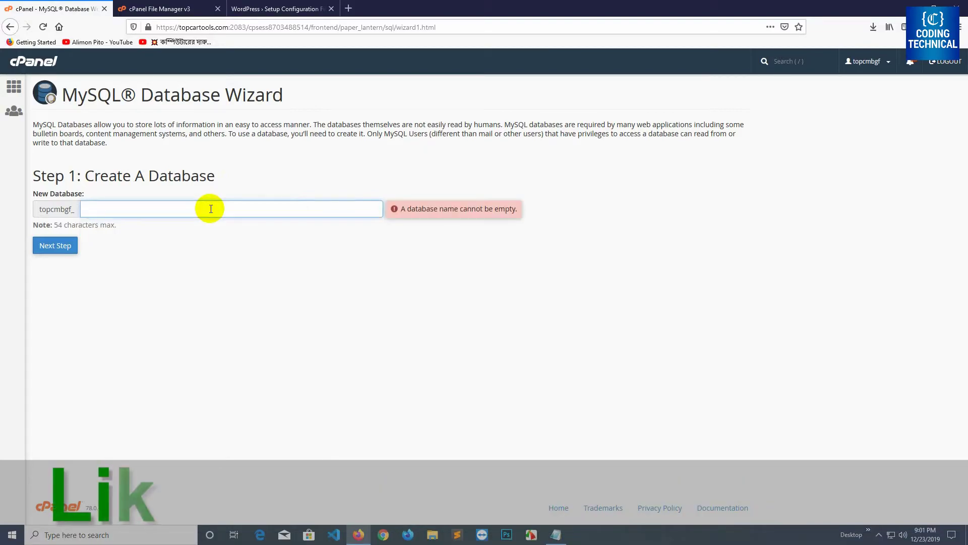
{"action": "type", "text": "codingt"}
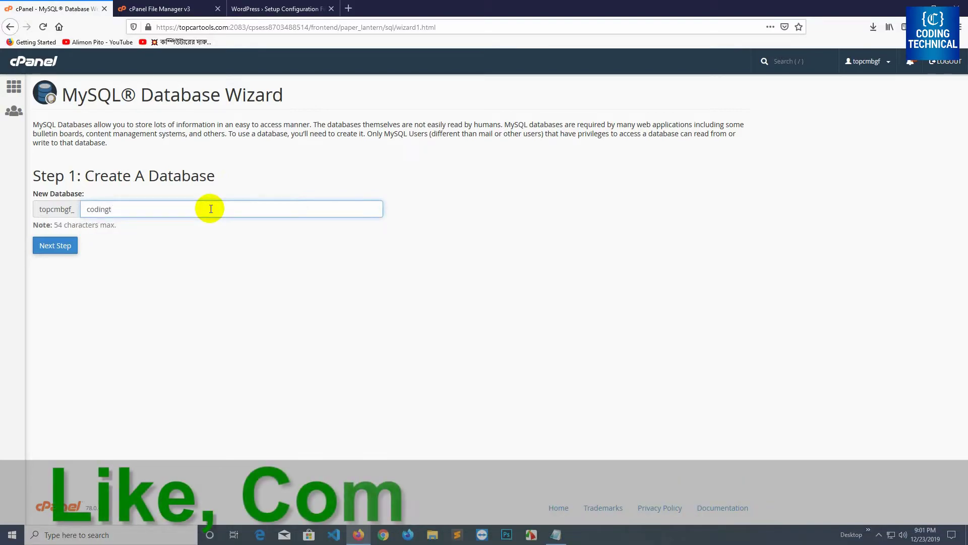
{"action": "type", "text": "echnical"}
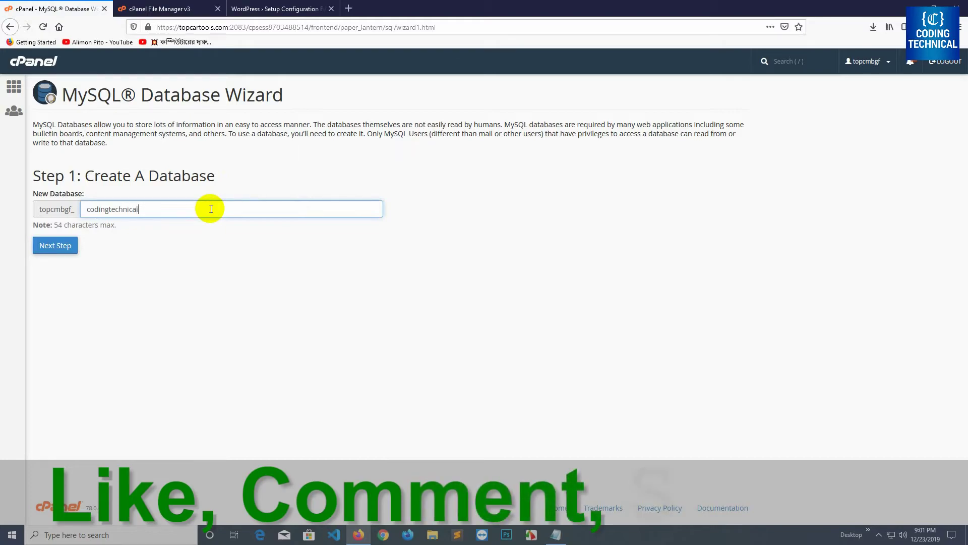
{"action": "left_click", "coordinate": [55, 247]}
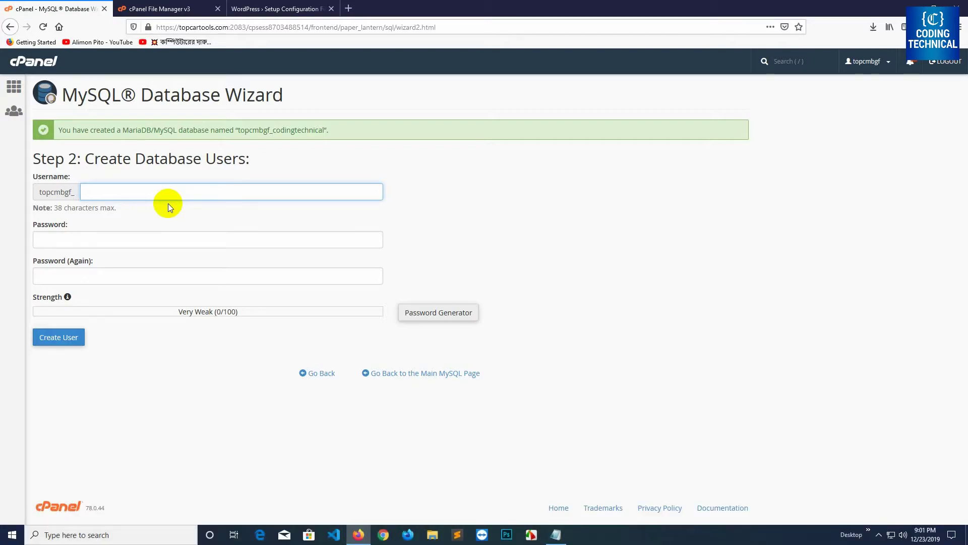
Create database user sanowar with its password entered twice
{"action": "type", "text": "sanowar"}
{"action": "left_click", "coordinate": [118, 237]}
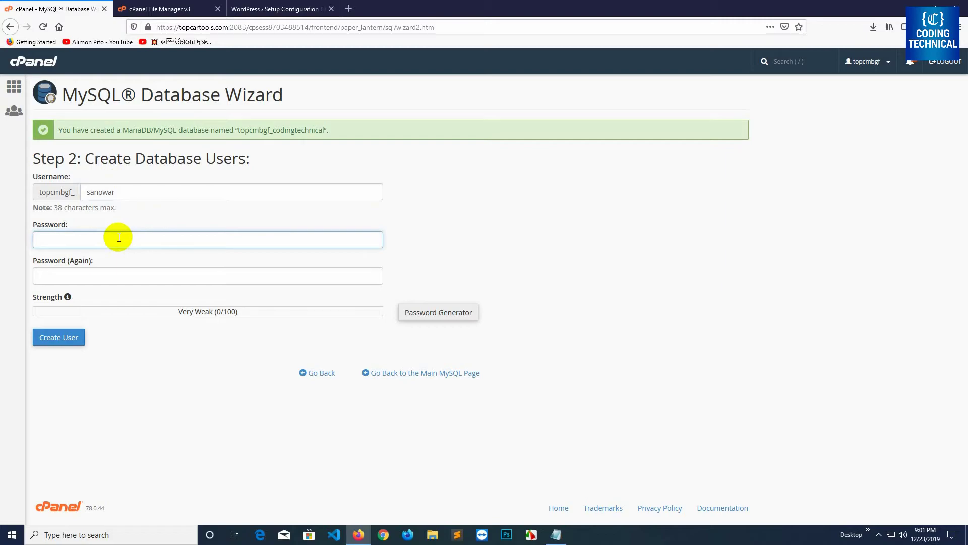
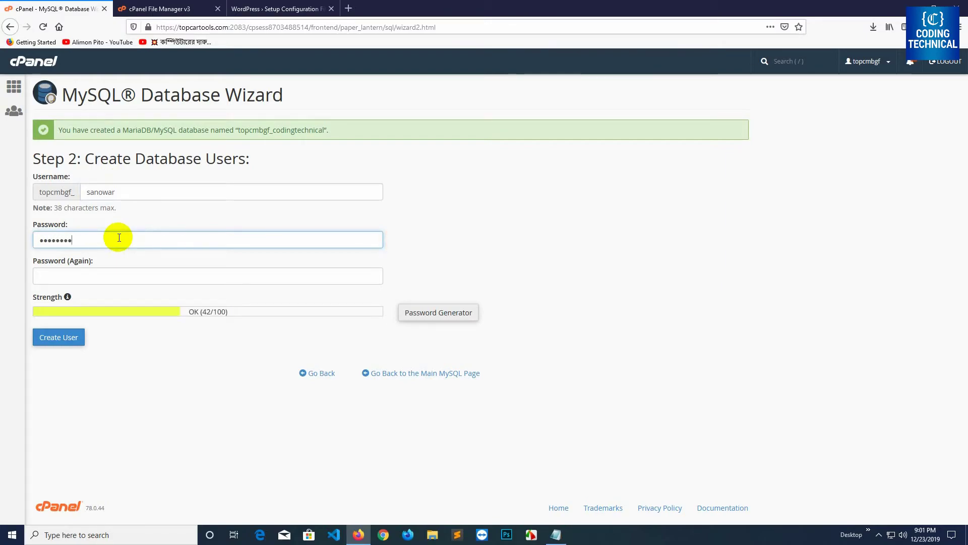
{"action": "left_click", "coordinate": [109, 281]}
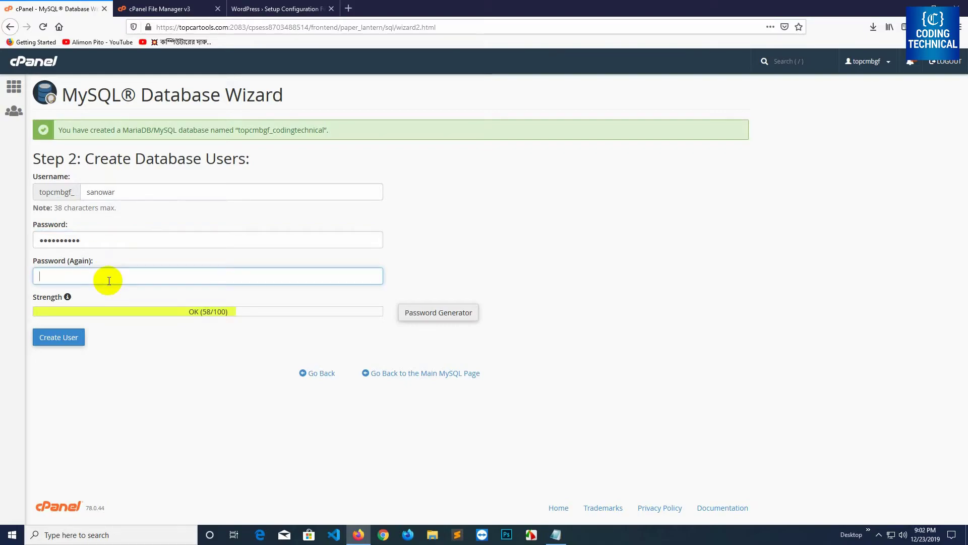
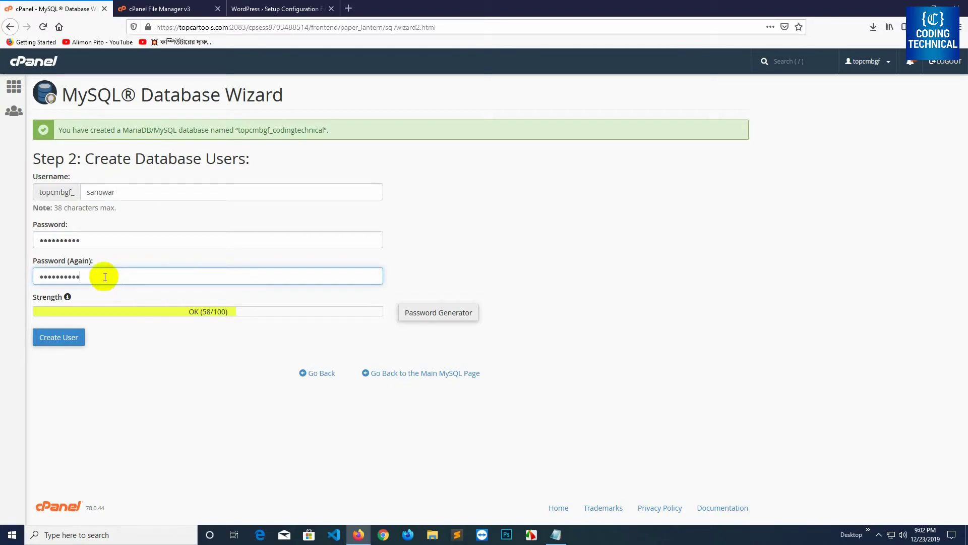
{"action": "left_click", "coordinate": [120, 340]}
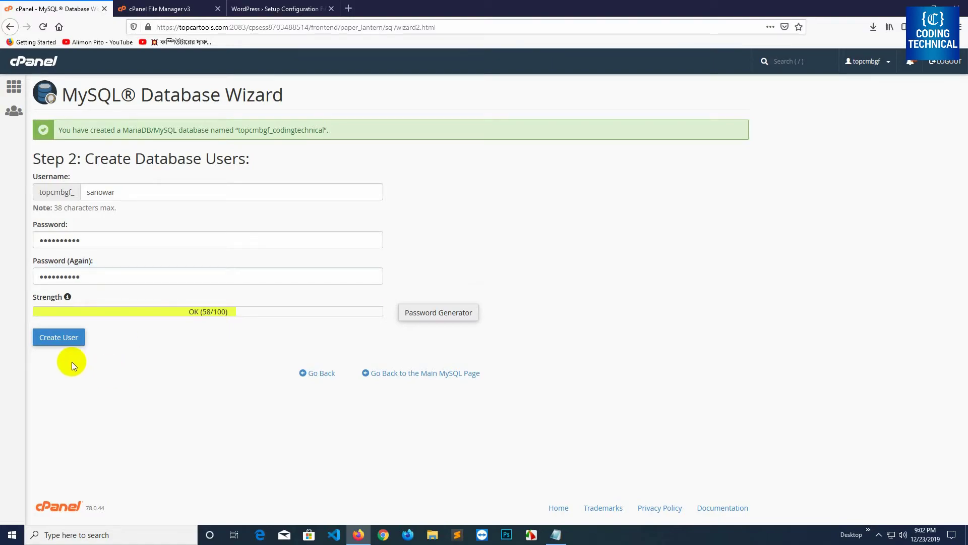
{"action": "left_click", "coordinate": [59, 341]}
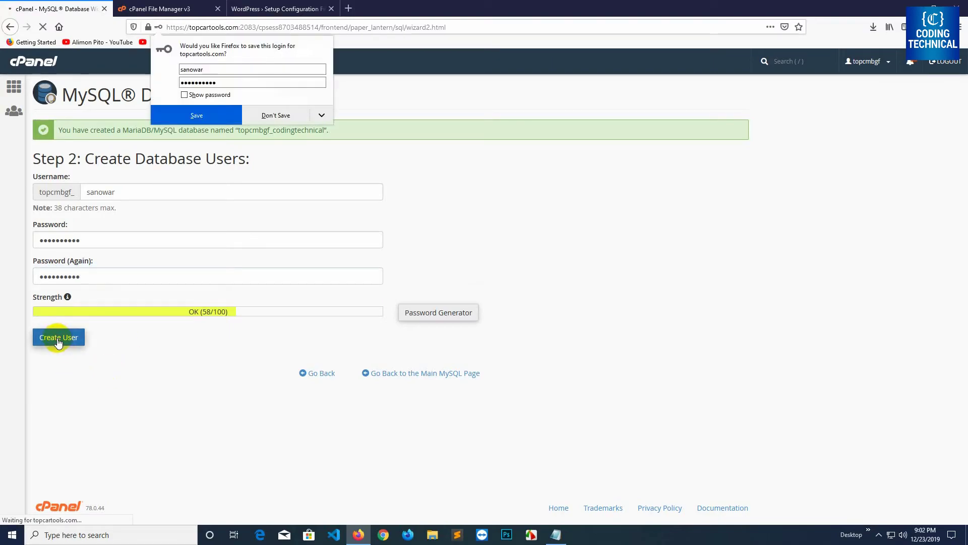
{"action": "left_click", "coordinate": [264, 116]}
{"action": "double_click", "coordinate": [121, 177]}
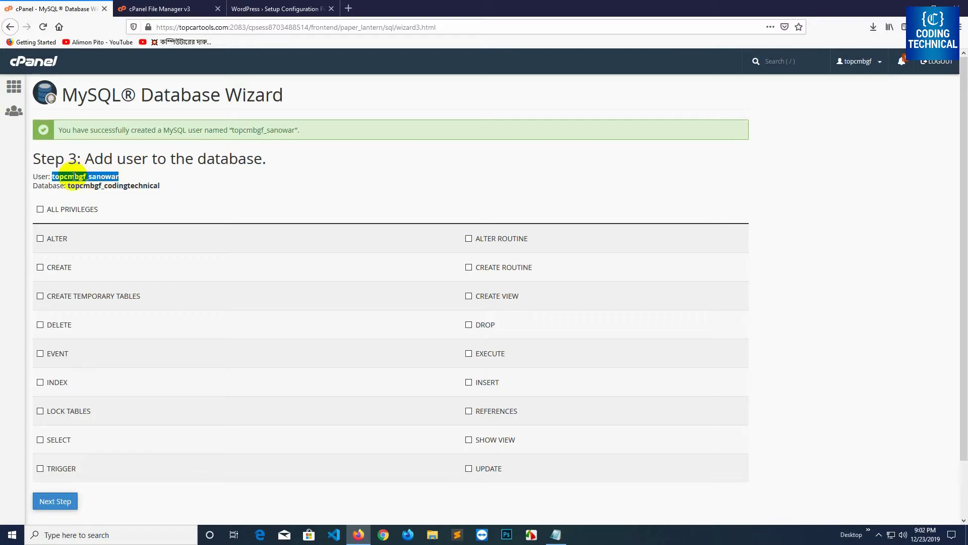
{"action": "left_click", "coordinate": [118, 207]}
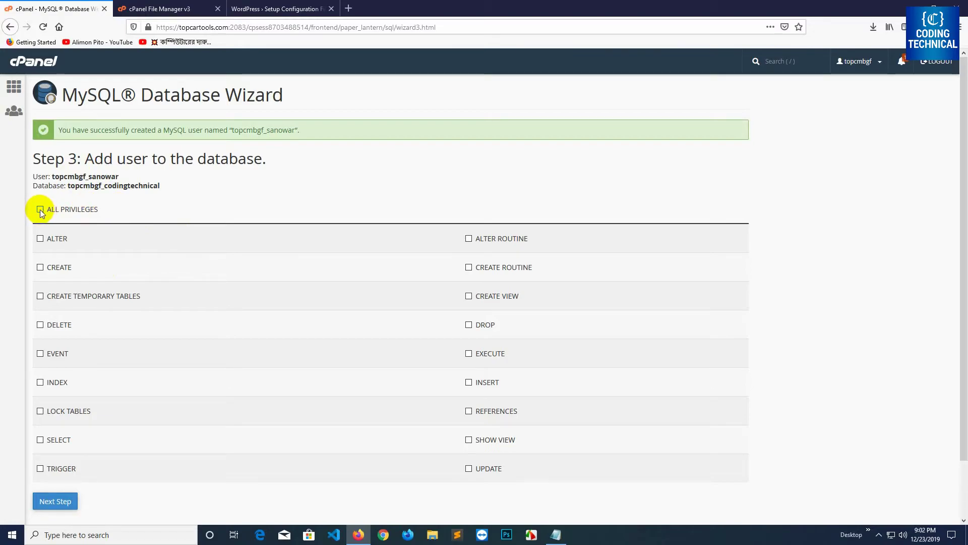
Grant topcmbgf_sanowar ALL PRIVILEGES on the database and finish the wizard
{"action": "left_click", "coordinate": [41, 209]}
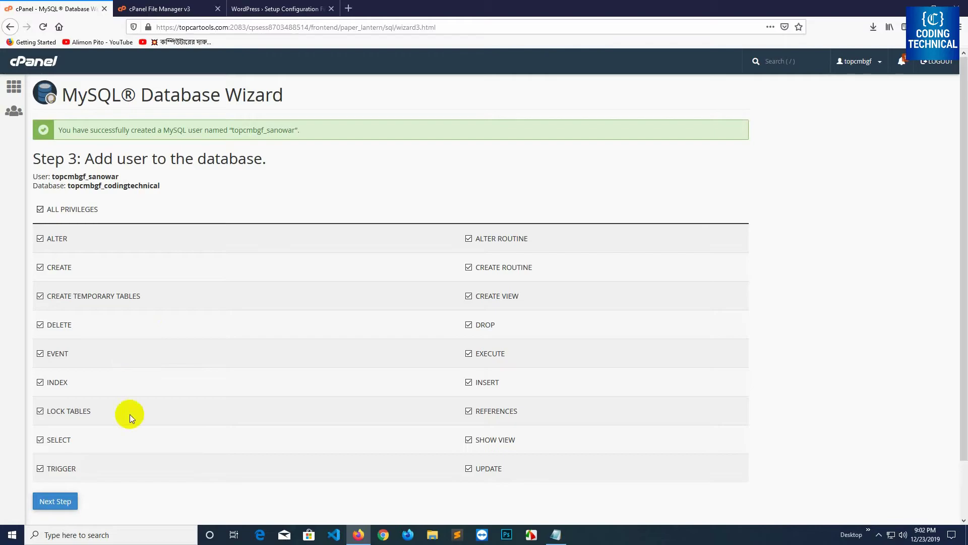
{"action": "scroll", "coordinate": [129, 414], "scroll_direction": "down", "scroll_amount": 2}
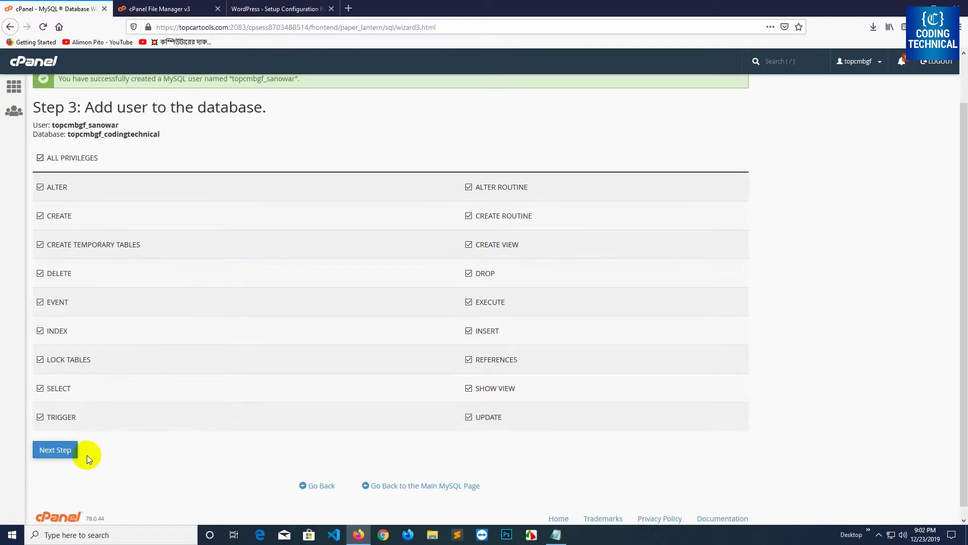
{"action": "left_click", "coordinate": [51, 456]}
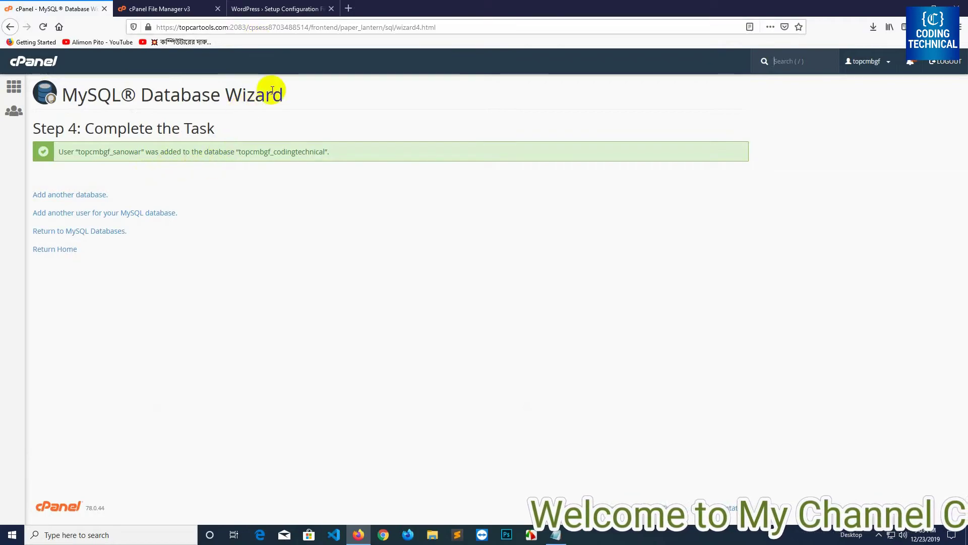
Continue WordPress setup with English (United States) as the language
{"action": "left_click", "coordinate": [271, 10]}
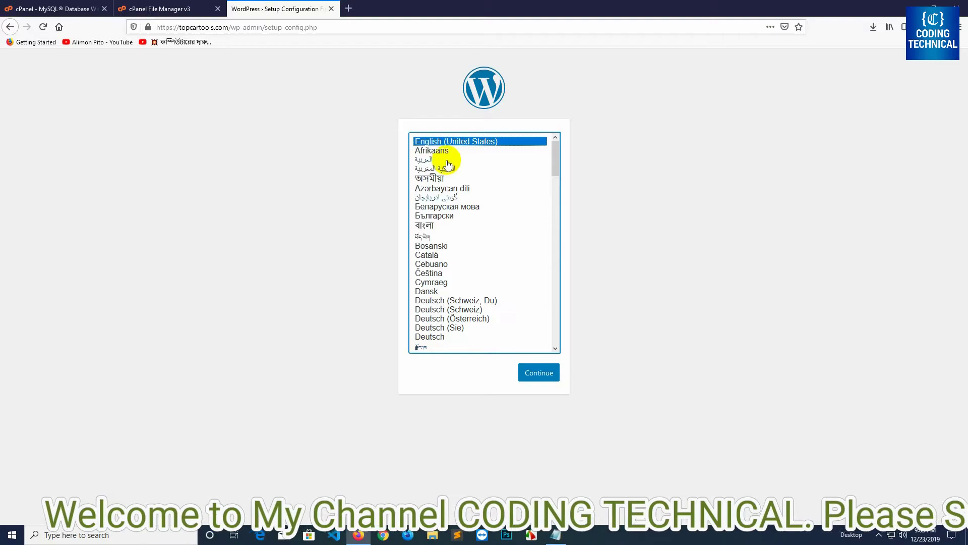
{"action": "scroll", "coordinate": [471, 224], "scroll_direction": "down", "scroll_amount": 5}
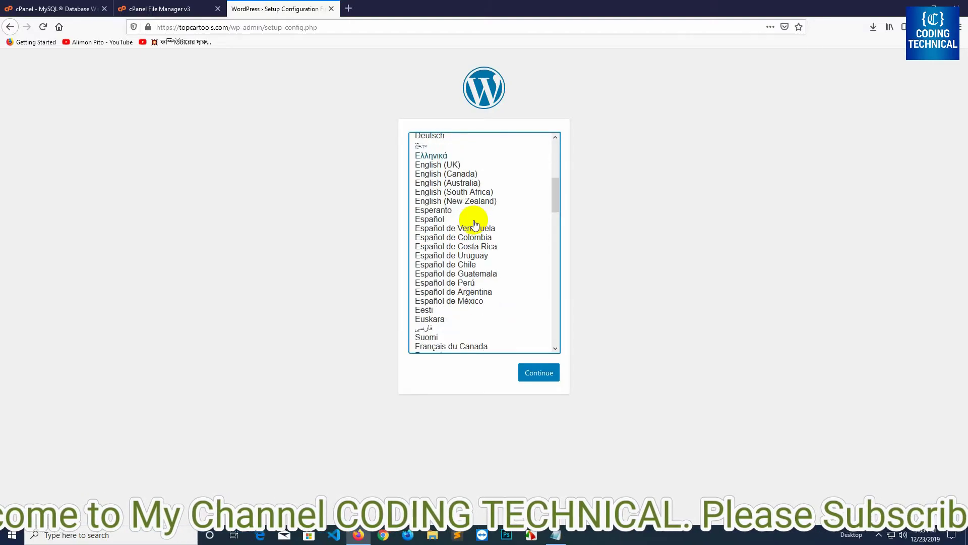
{"action": "scroll", "coordinate": [457, 194], "scroll_direction": "up", "scroll_amount": 5}
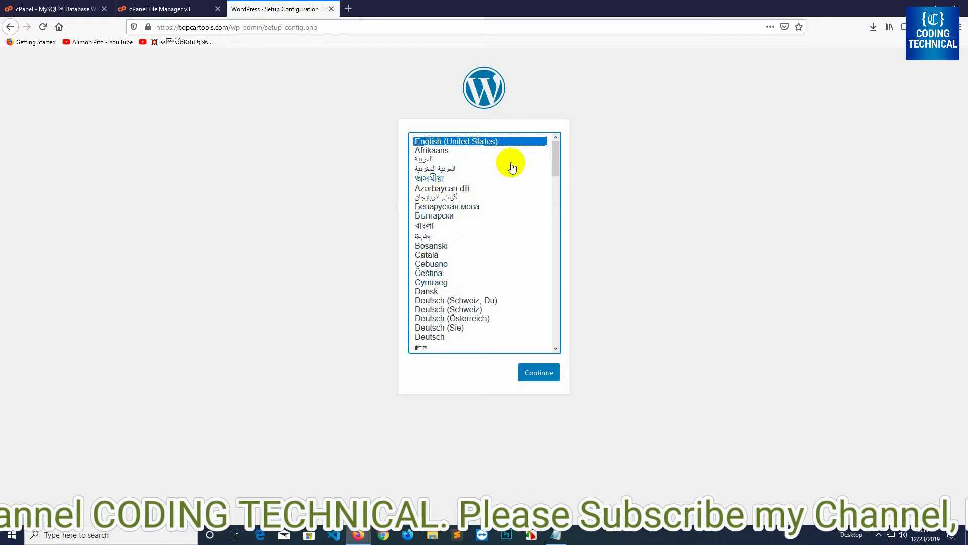
{"action": "left_click", "coordinate": [539, 375]}
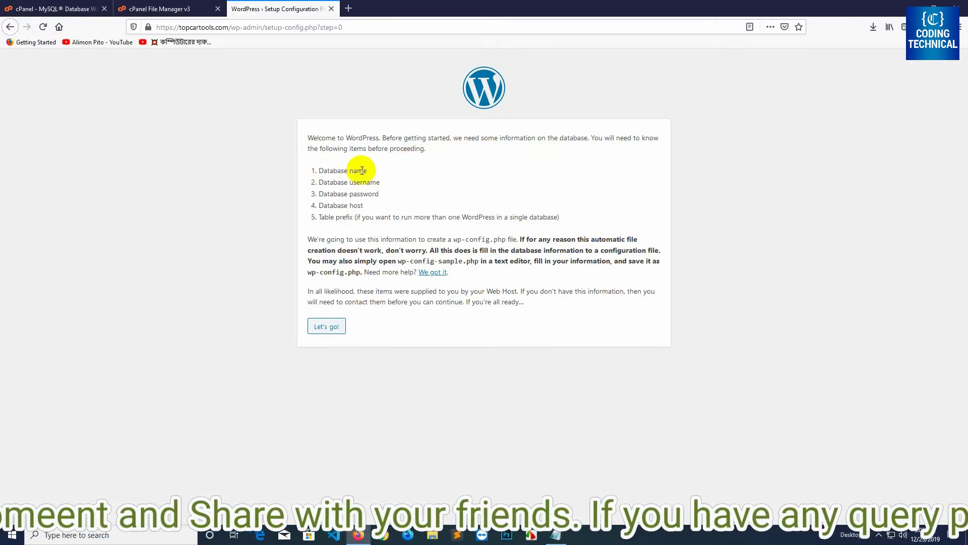
Review the required database username, password and host, then proceed with Let's go!
{"action": "left_click_drag", "start_coordinate": [330, 182], "coordinate": [380, 182]}
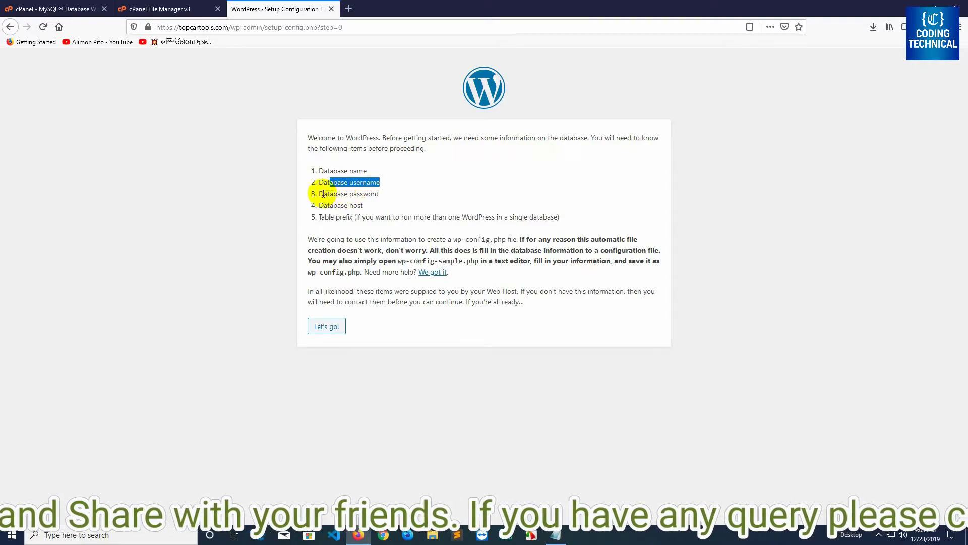
{"action": "left_click_drag", "start_coordinate": [323, 194], "coordinate": [379, 193]}
{"action": "left_click_drag", "start_coordinate": [323, 205], "coordinate": [371, 208]}
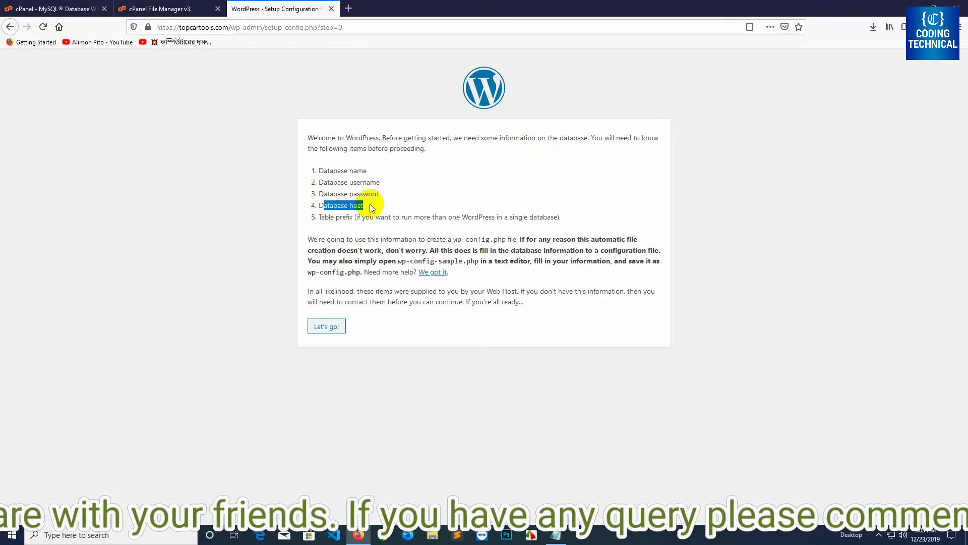
{"action": "left_click", "coordinate": [371, 208]}
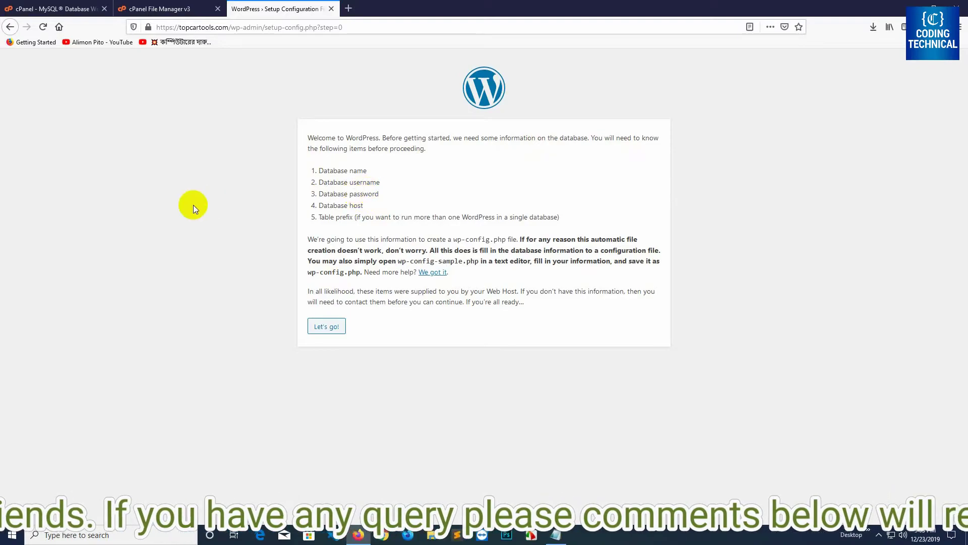
{"action": "left_click", "coordinate": [326, 327]}
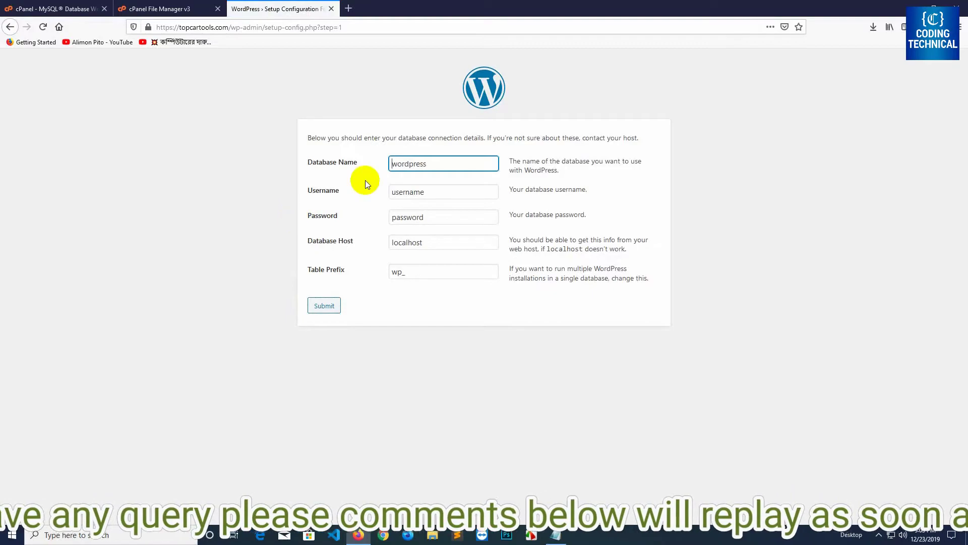
Copy topcmbgf_codingtechnical from cPanel into WordPress's Database Name field
{"action": "double_click", "coordinate": [448, 163]}
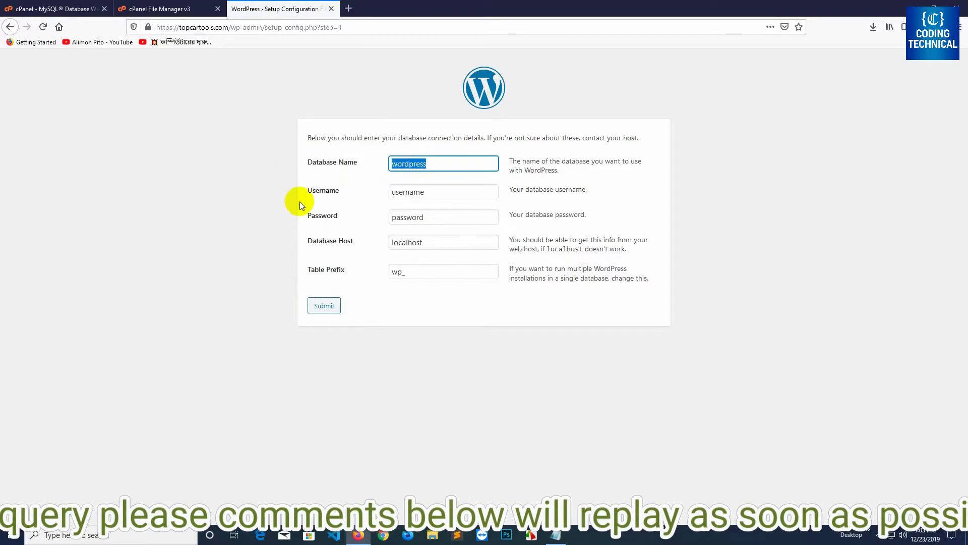
{"action": "key", "text": "BackSpace"}
{"action": "left_click", "coordinate": [63, 10]}
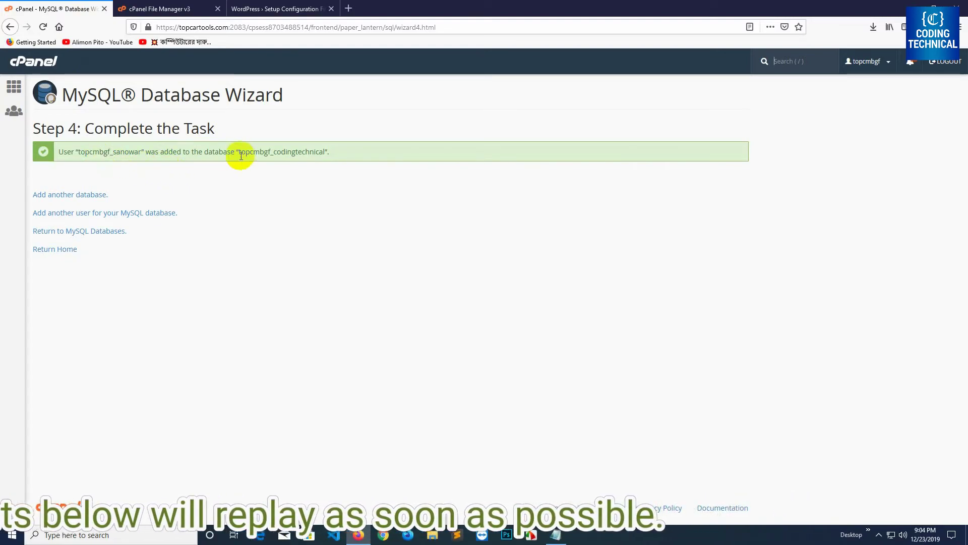
{"action": "left_click_drag", "start_coordinate": [239, 153], "coordinate": [325, 152]}
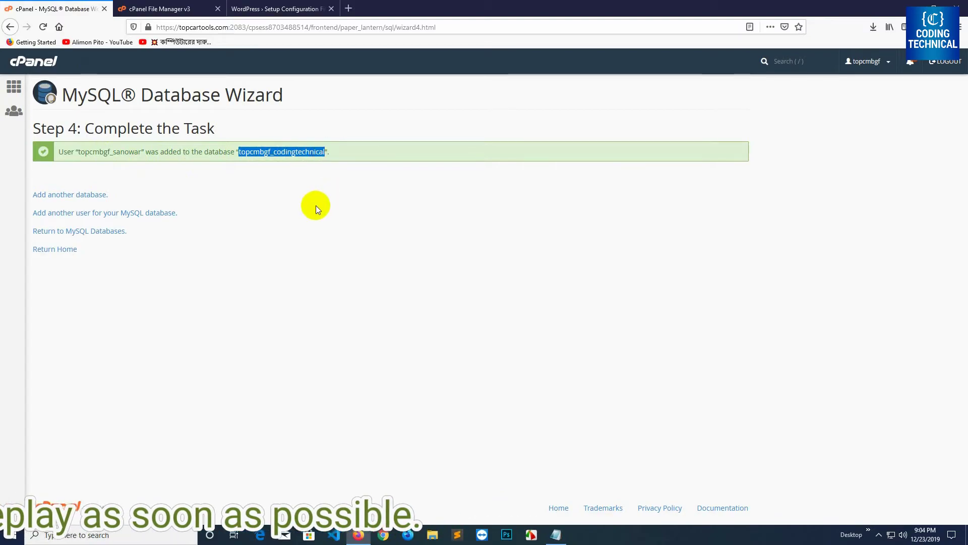
{"action": "right_click", "coordinate": [297, 152]}
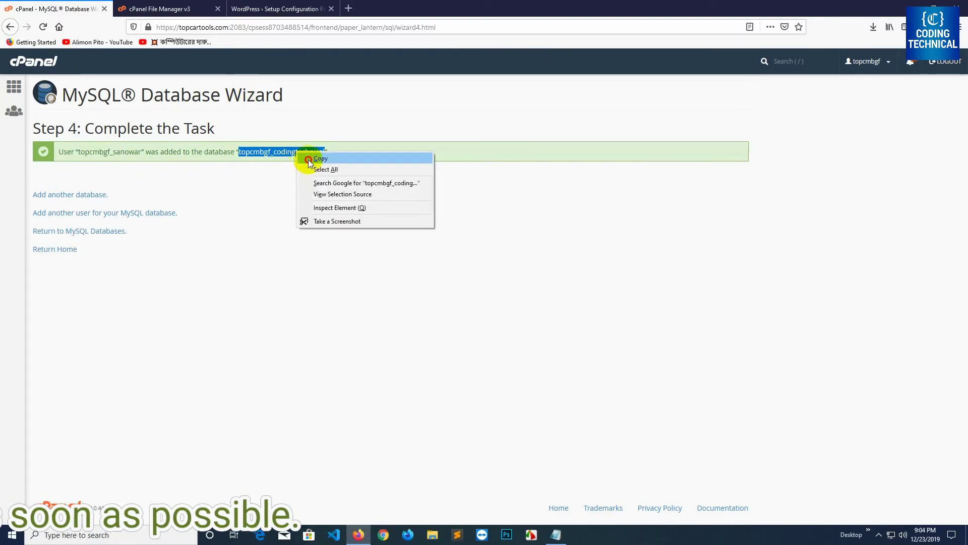
{"action": "left_click", "coordinate": [309, 159]}
{"action": "left_click", "coordinate": [275, 9]}
{"action": "left_click", "coordinate": [406, 162]}
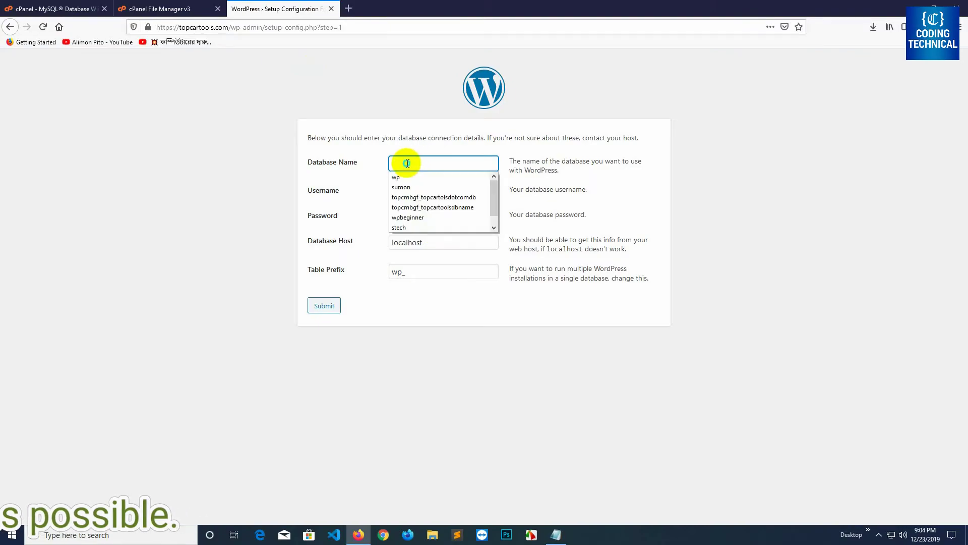
{"action": "right_click", "coordinate": [408, 163]}
{"action": "left_click", "coordinate": [433, 207]}
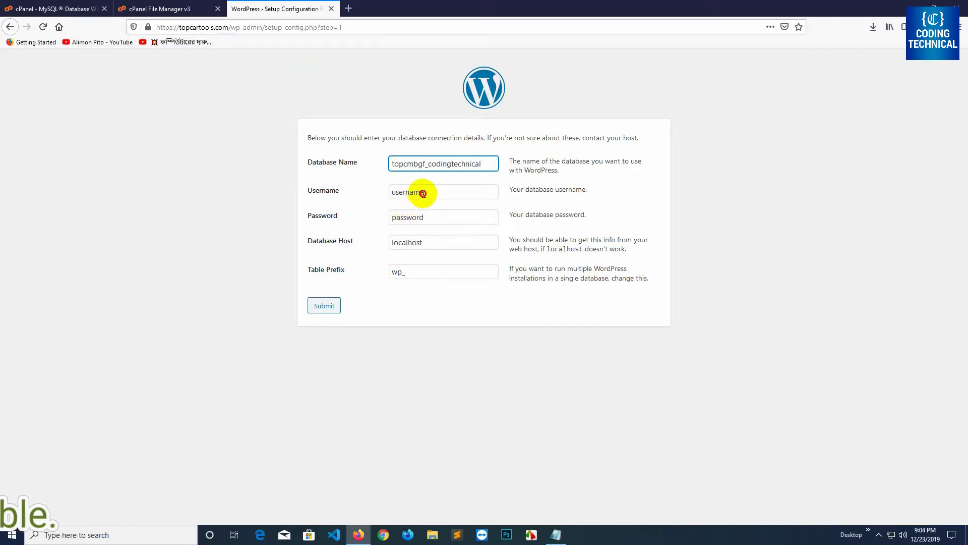
{"action": "double_click", "coordinate": [423, 194]}
{"action": "key", "text": "BackSpace"}
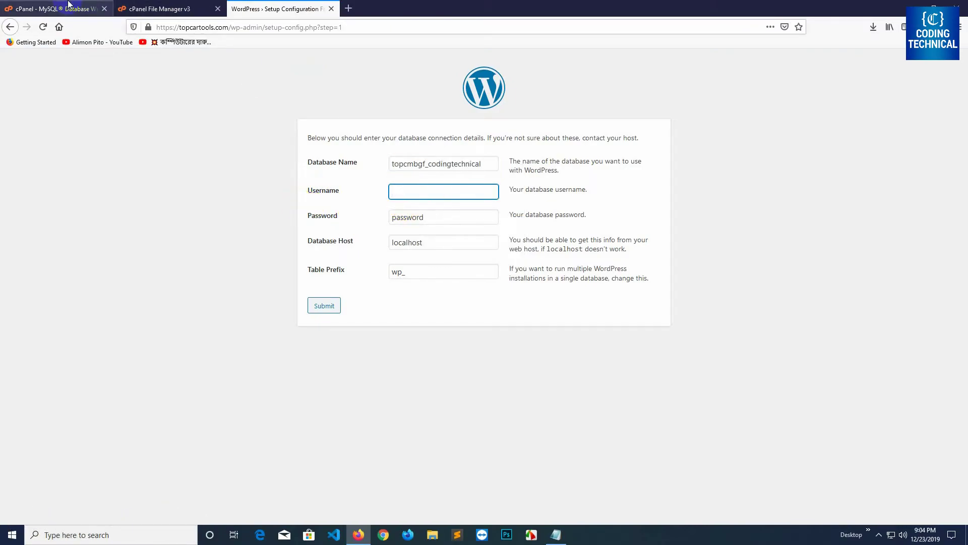
{"action": "left_click", "coordinate": [69, 5]}
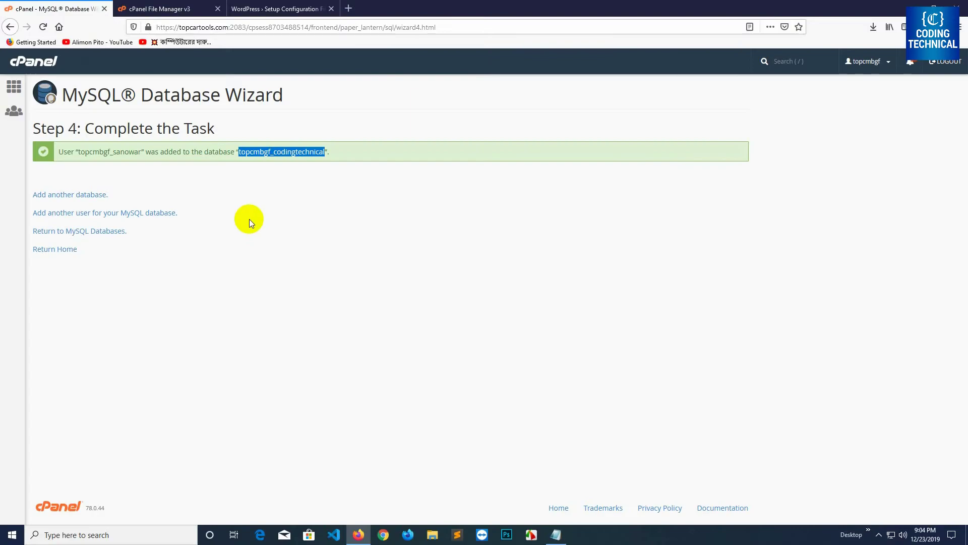
{"action": "left_click", "coordinate": [82, 152]}
{"action": "left_click_drag", "start_coordinate": [78, 151], "coordinate": [127, 152]}
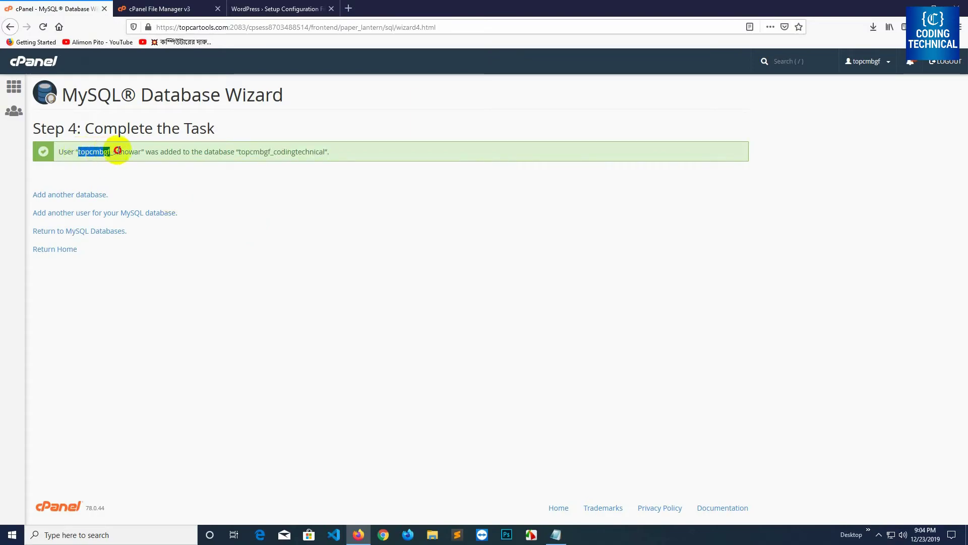
{"action": "right_click", "coordinate": [127, 152]}
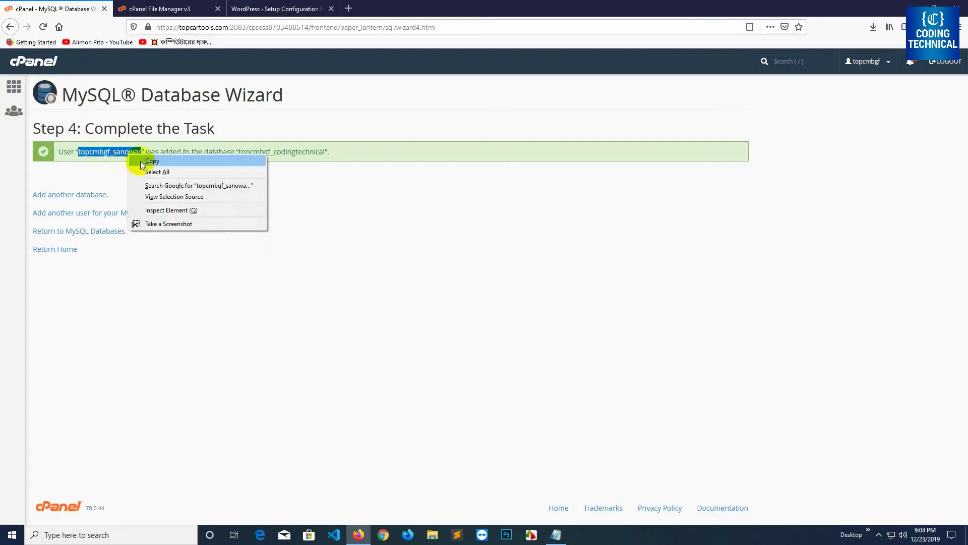
{"action": "left_click", "coordinate": [144, 158]}
{"action": "left_click", "coordinate": [273, 9]}
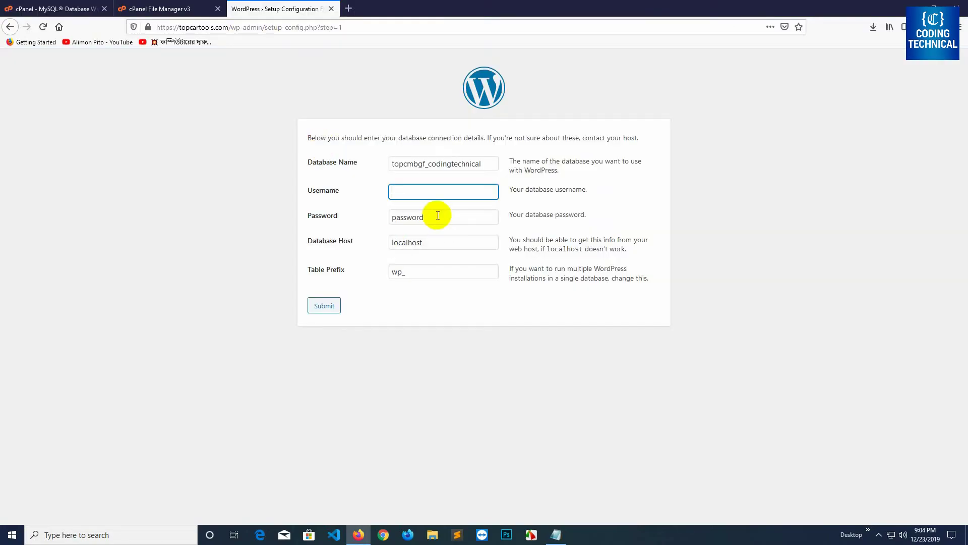
{"action": "left_click", "coordinate": [428, 191]}
{"action": "right_click", "coordinate": [411, 196]}
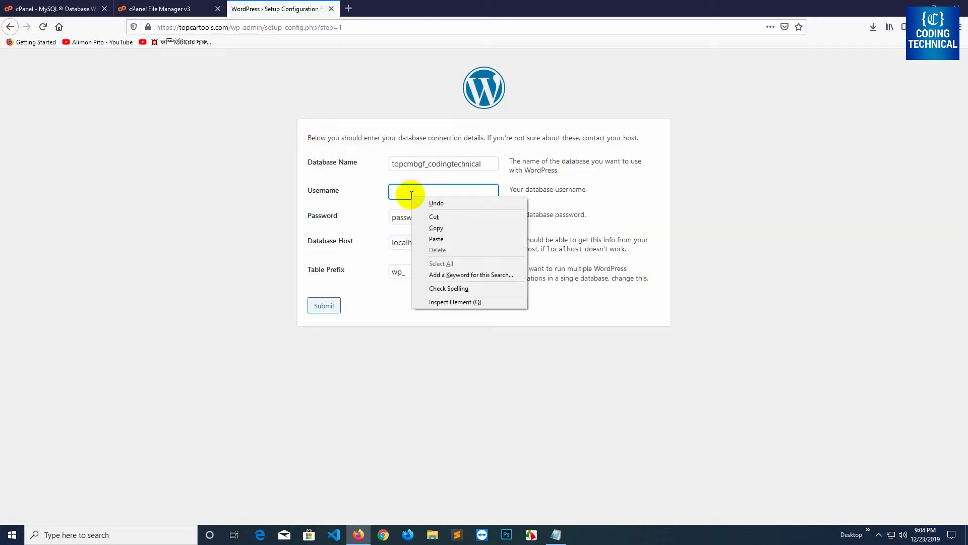
{"action": "left_click", "coordinate": [435, 236]}
{"action": "double_click", "coordinate": [437, 218]}
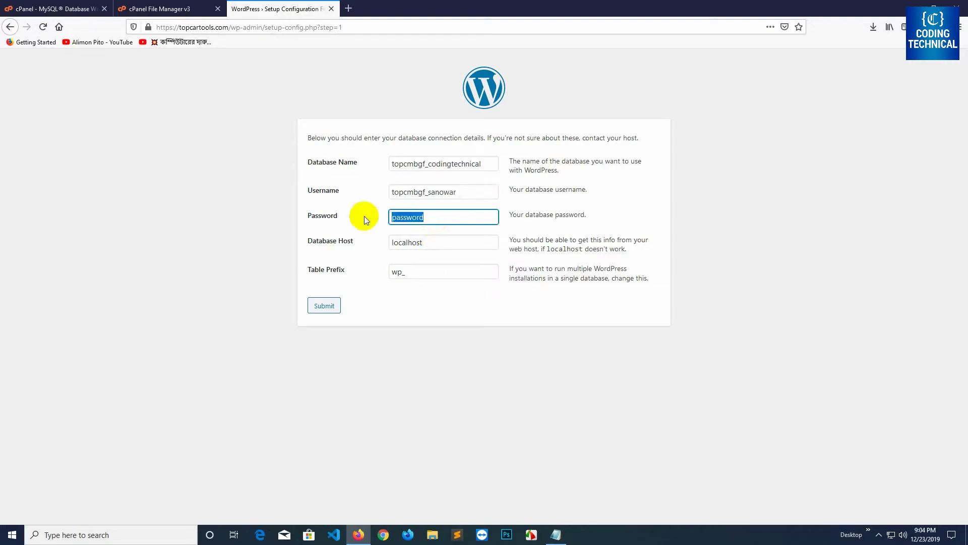
{"action": "key", "text": "BackSpace"}
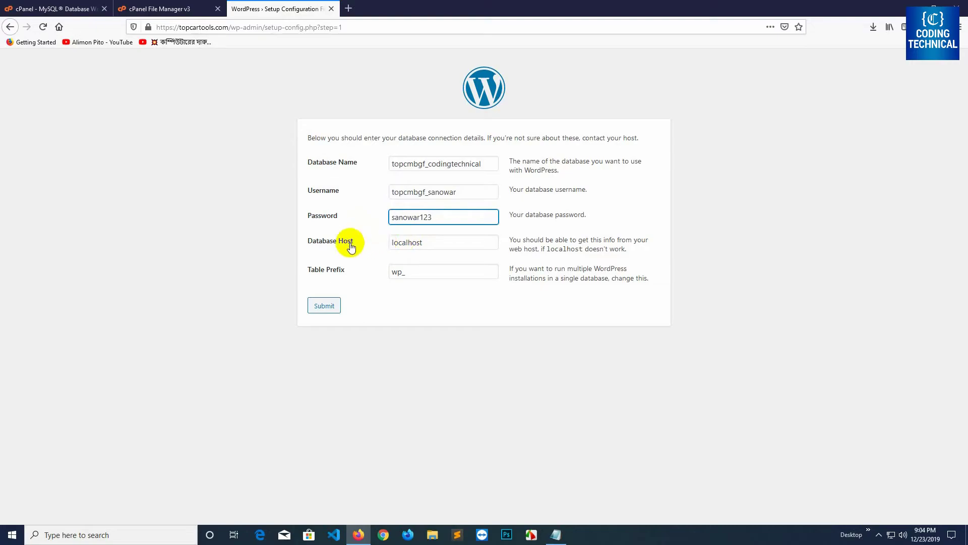
{"action": "left_click", "coordinate": [427, 243]}
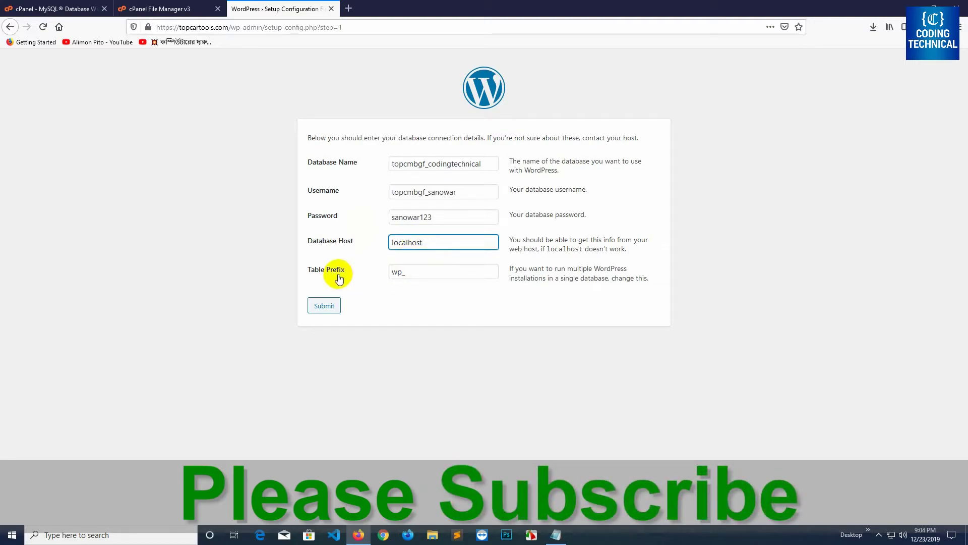
Change the table prefix to ctech_ and submit the connection details
{"action": "left_click", "coordinate": [403, 273]}
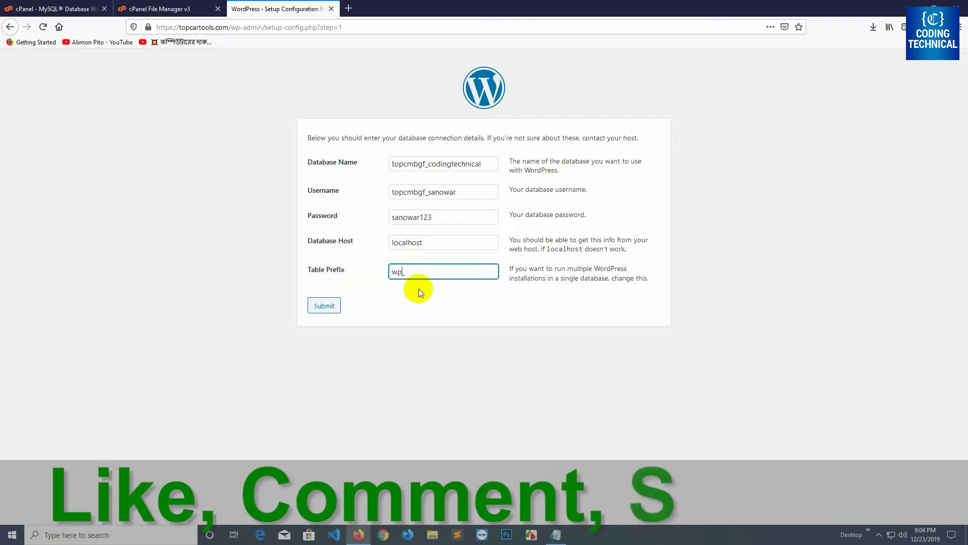
{"action": "type", "text": "ct"}
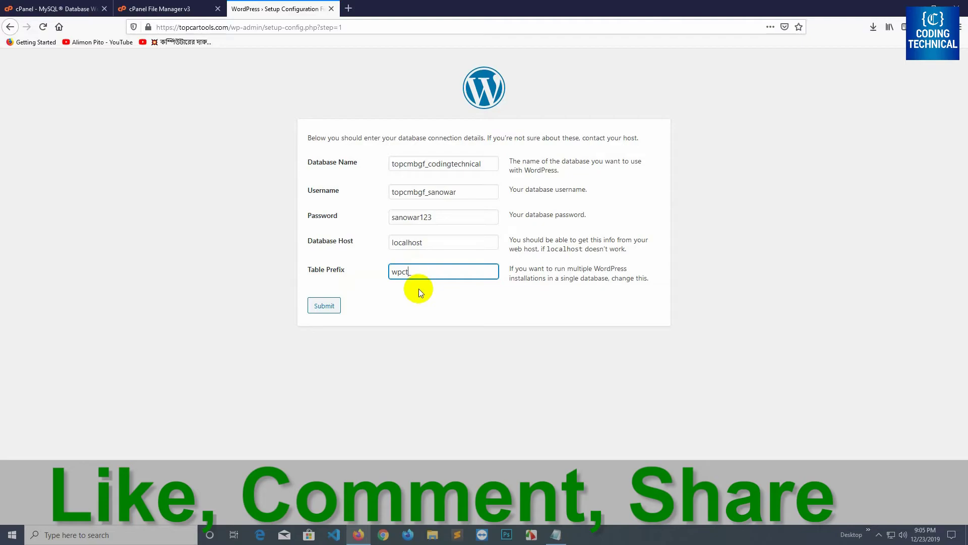
{"action": "key", "text": "BackSpace"}
{"action": "key", "text": "BackSpace"}
{"action": "key", "text": "BackSpace"}
{"action": "type", "text": "ct_"}
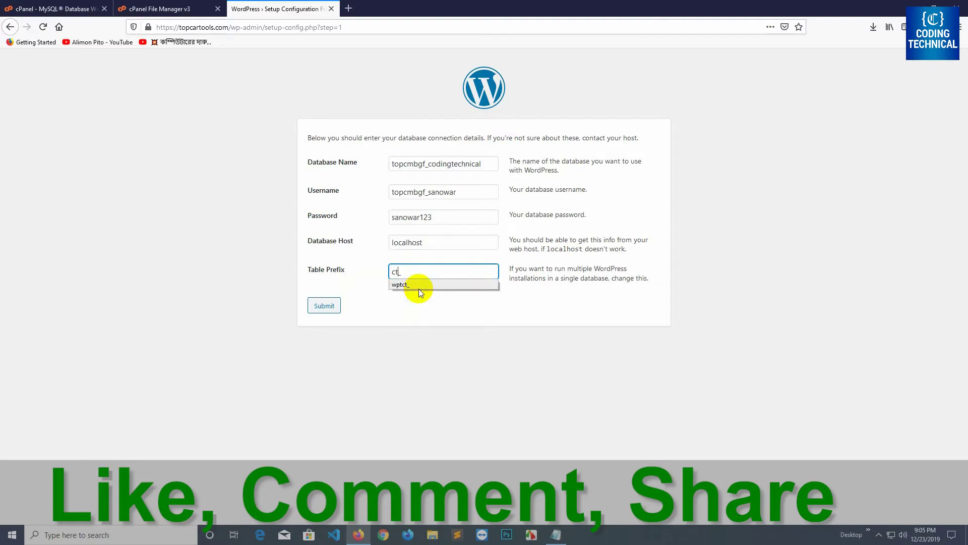
{"action": "type", "text": "ech"}
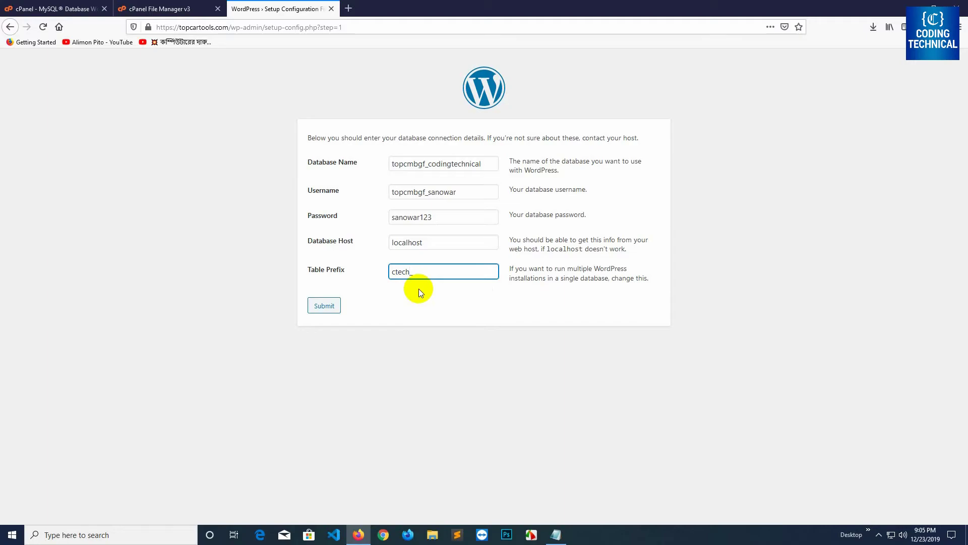
{"action": "left_click", "coordinate": [384, 296]}
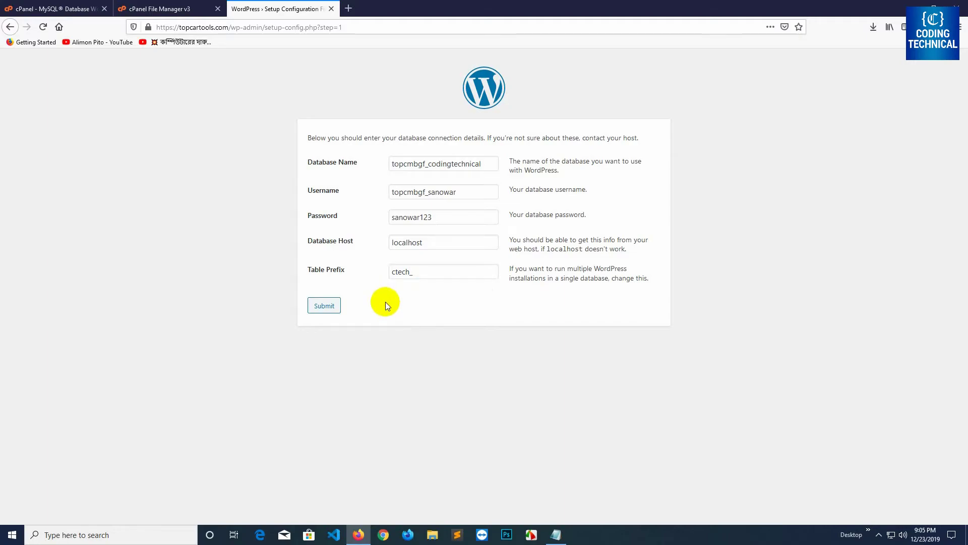
{"action": "left_click", "coordinate": [324, 308]}
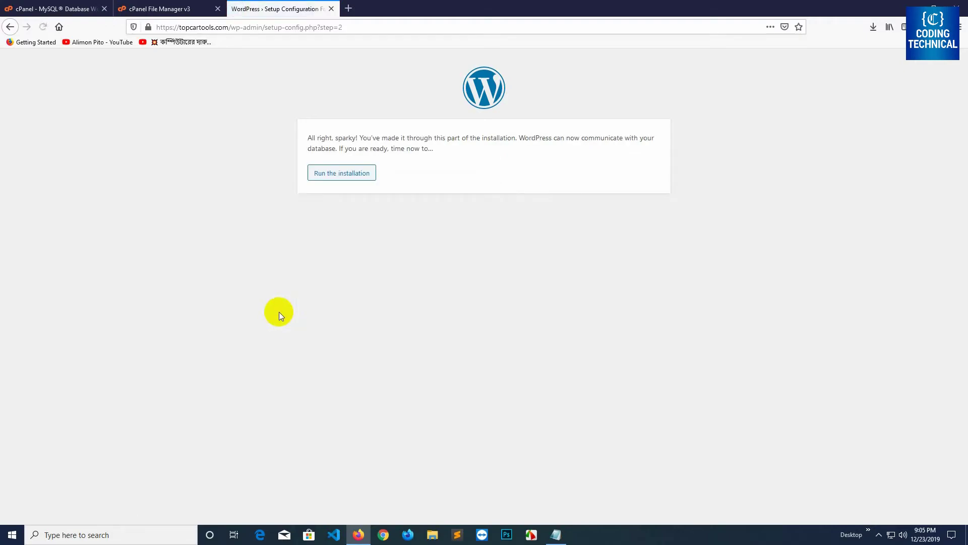
Run the WordPress installation from the database confirmation page
{"action": "left_click", "coordinate": [342, 177]}
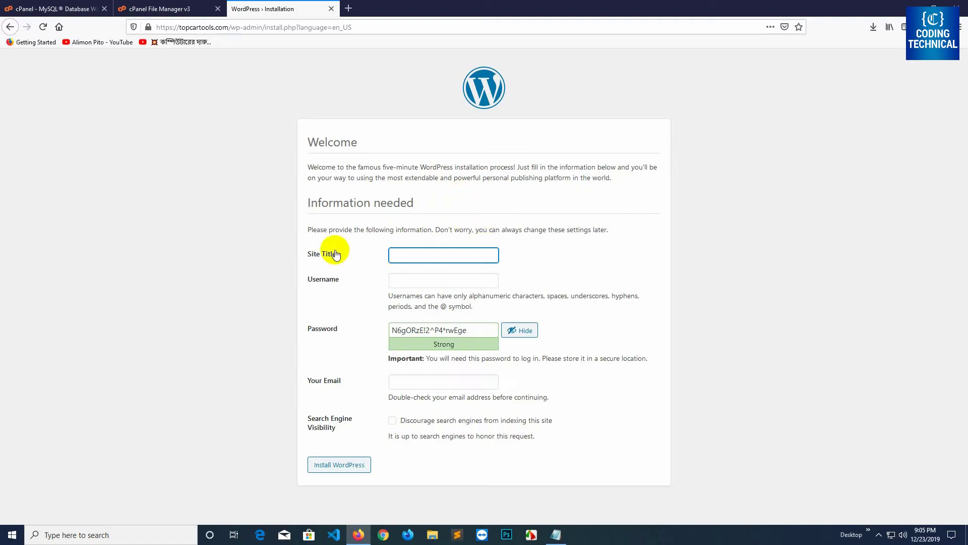
Enter site title 'Top Car Tools' and admin username admin
{"action": "left_click", "coordinate": [412, 250]}
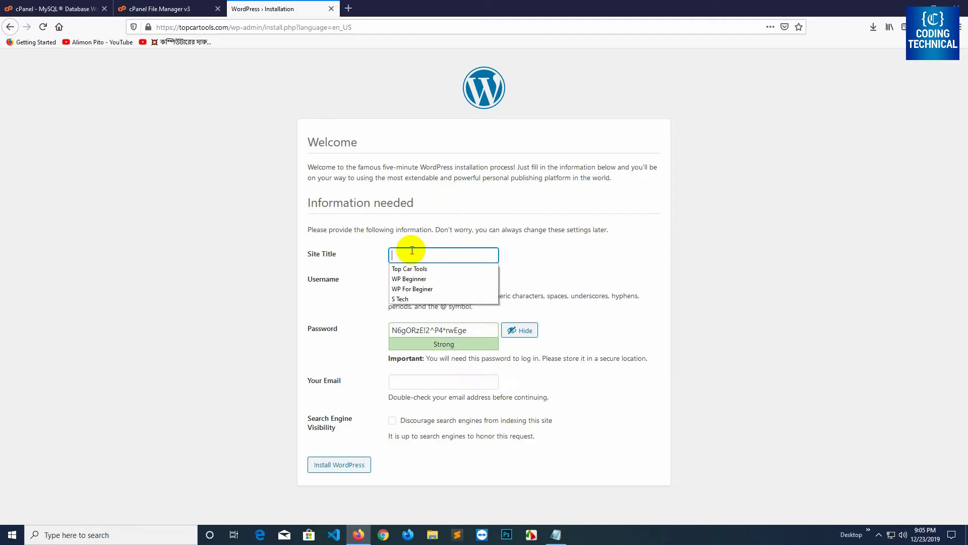
{"action": "type", "text": "Top Caer"}
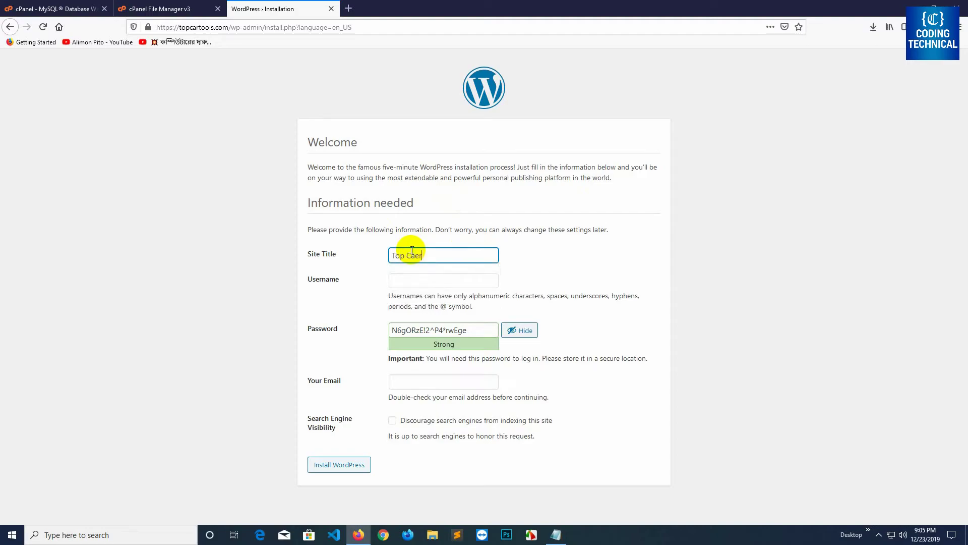
{"action": "key", "text": "BackSpace"}
{"action": "type", "text": "r"}
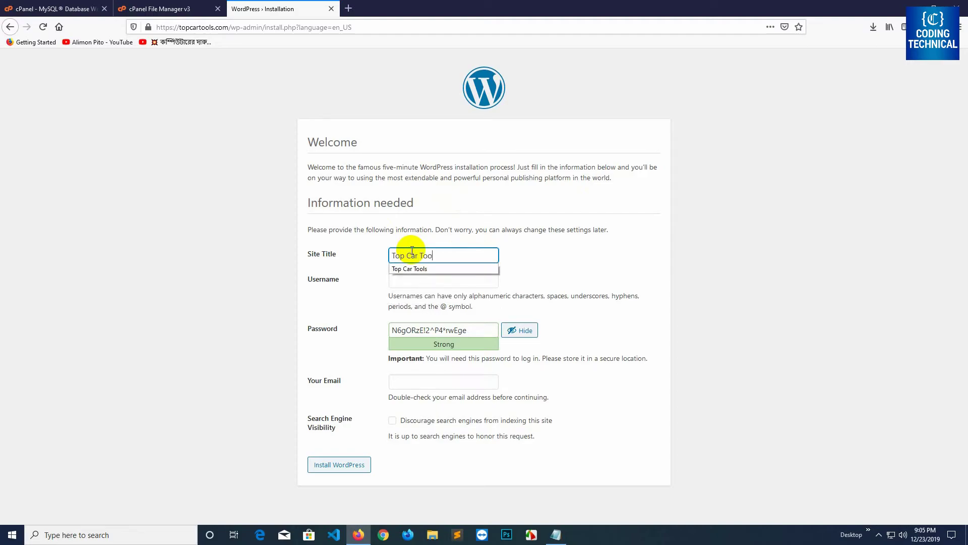
{"action": "left_click", "coordinate": [429, 285]}
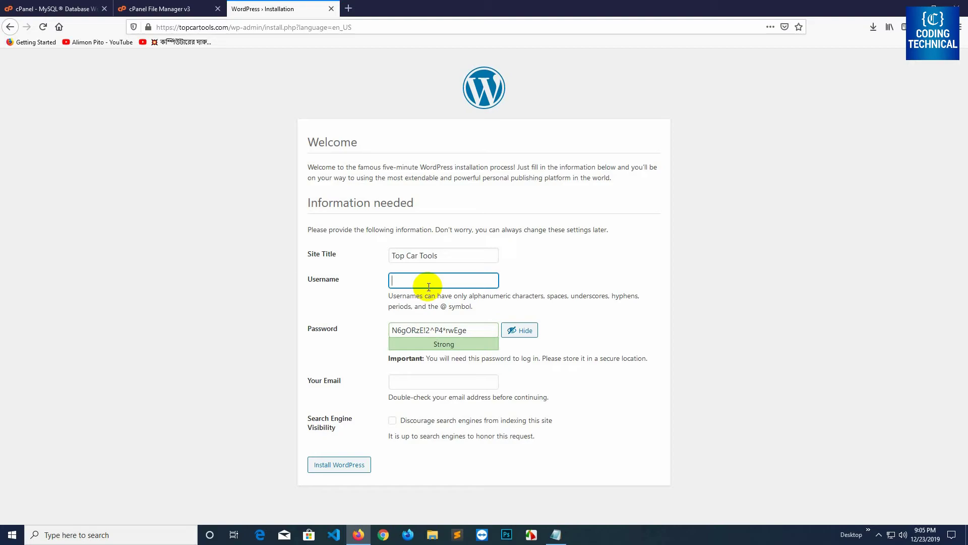
{"action": "type", "text": "admin"}
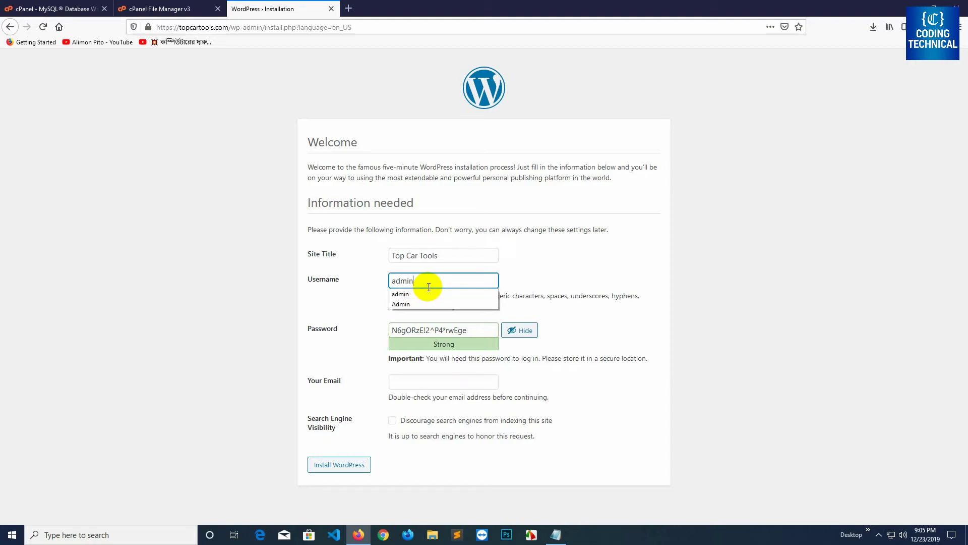
{"action": "left_click", "coordinate": [536, 274]}
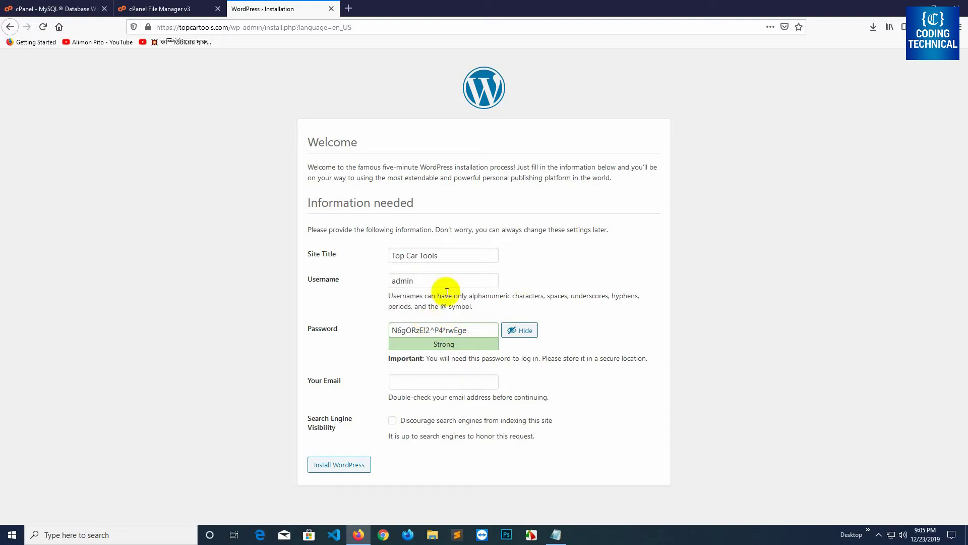
{"action": "left_click_drag", "start_coordinate": [474, 330], "coordinate": [388, 330]}
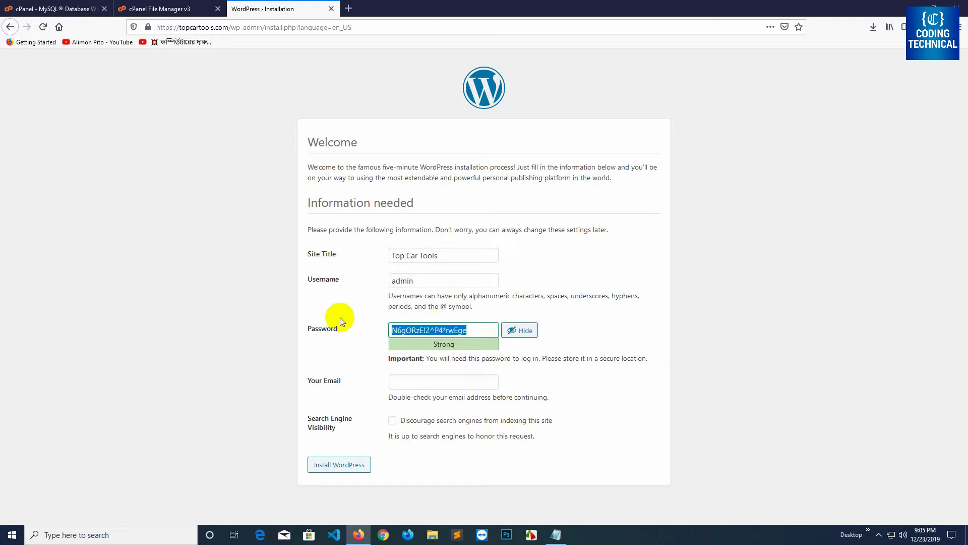
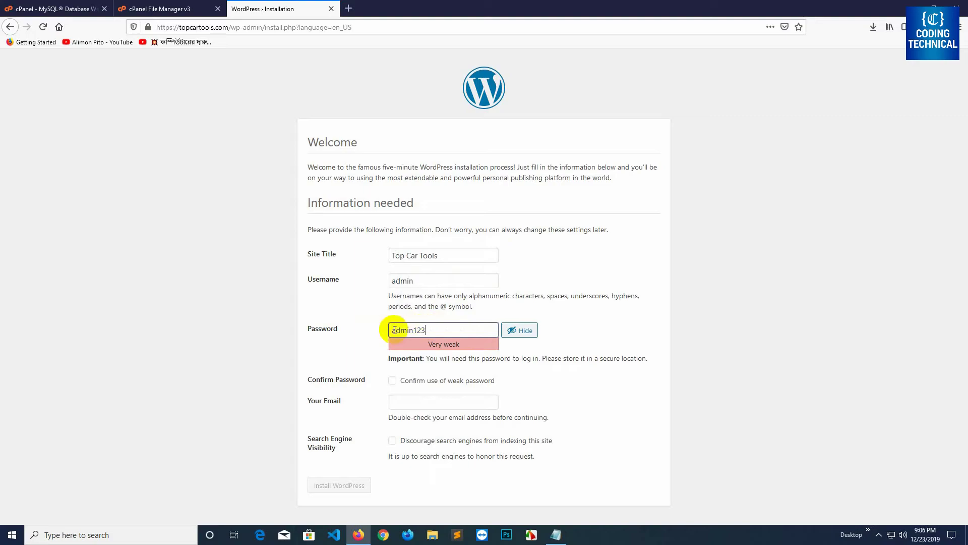
{"action": "left_click_drag", "start_coordinate": [441, 331], "coordinate": [355, 333]}
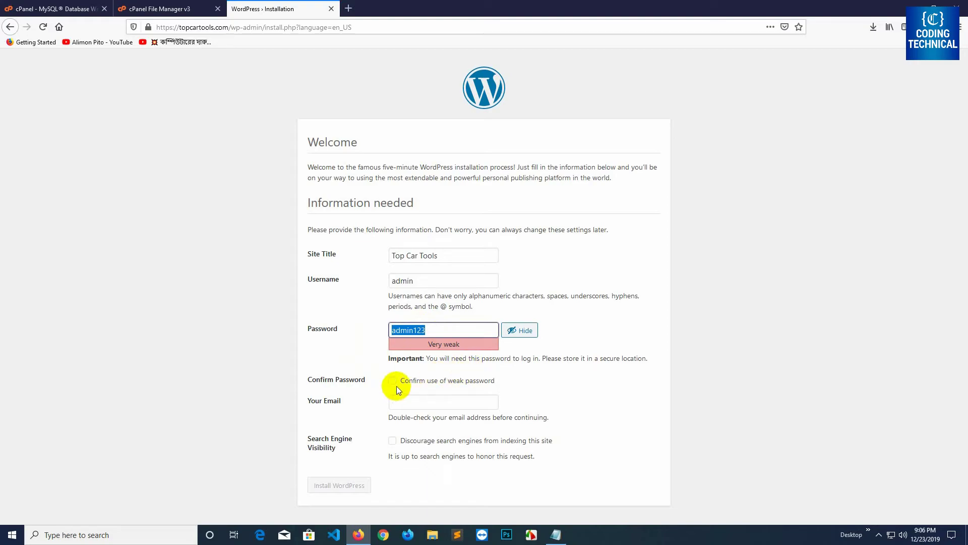
{"action": "left_click", "coordinate": [450, 331]}
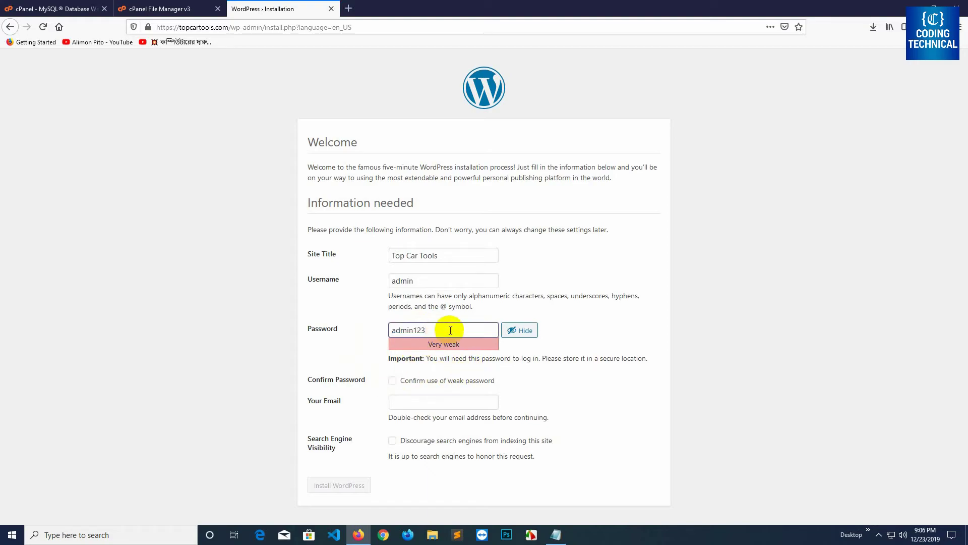
{"action": "left_click", "coordinate": [393, 381]}
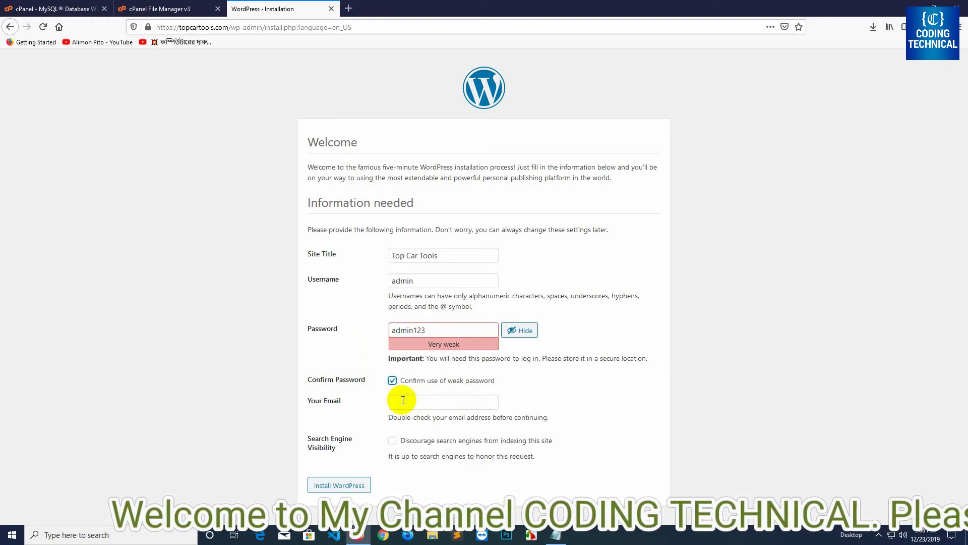
Fill the admin email from the info@ autocomplete suggestion and install WordPress
{"action": "left_click", "coordinate": [403, 400]}
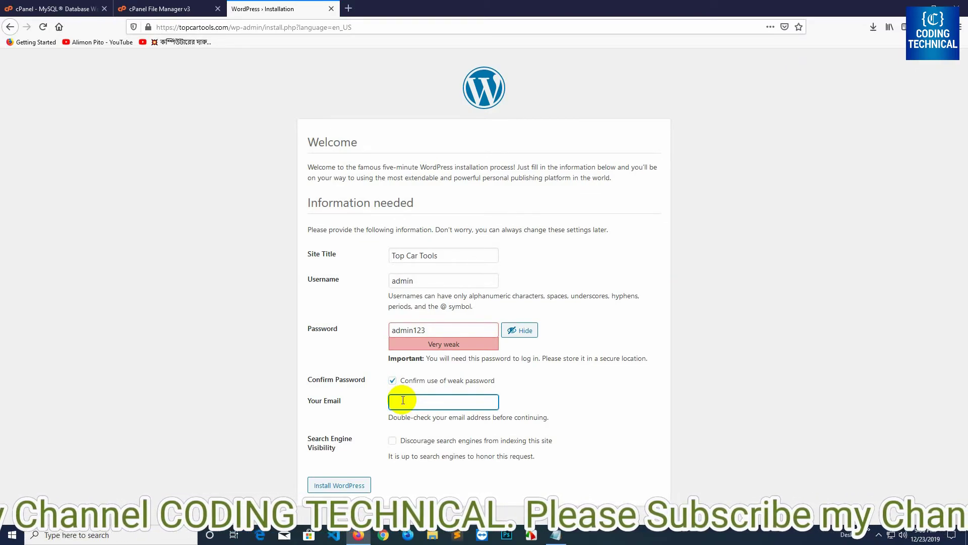
{"action": "type", "text": "info"}
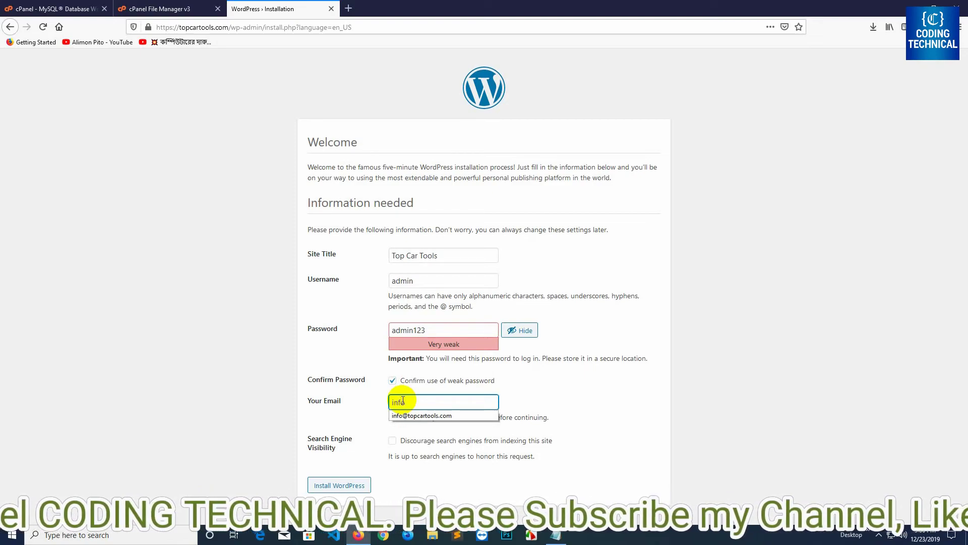
{"action": "type", "text": "@"}
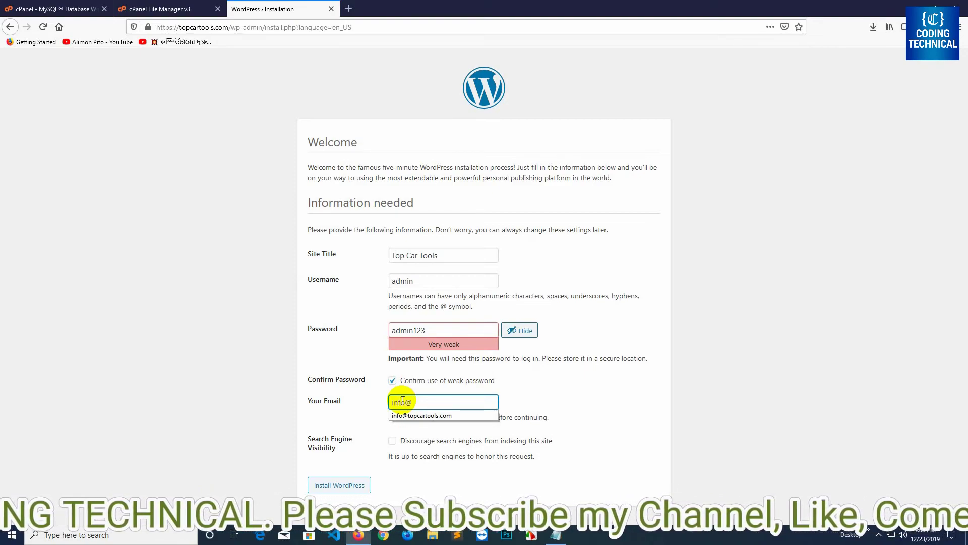
{"action": "left_click", "coordinate": [439, 415]}
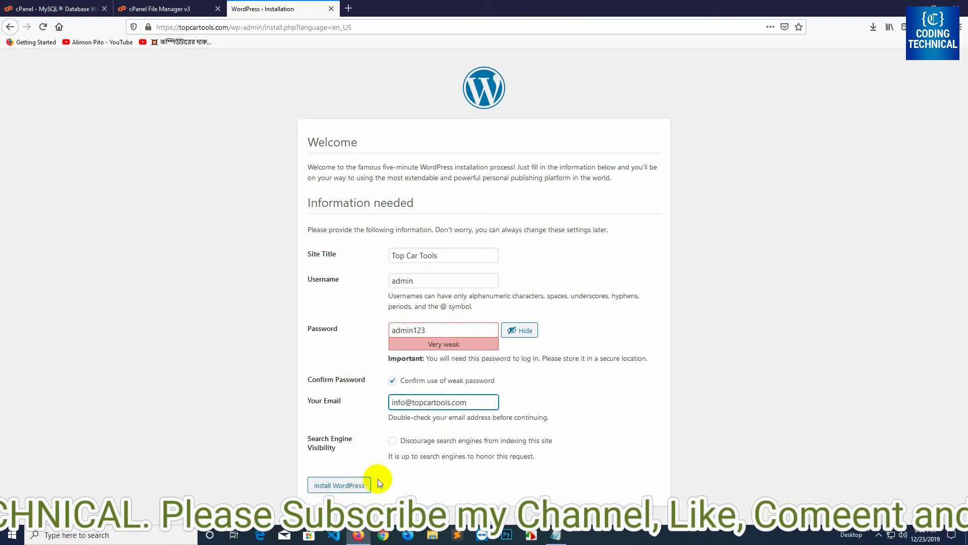
{"action": "left_click", "coordinate": [407, 490]}
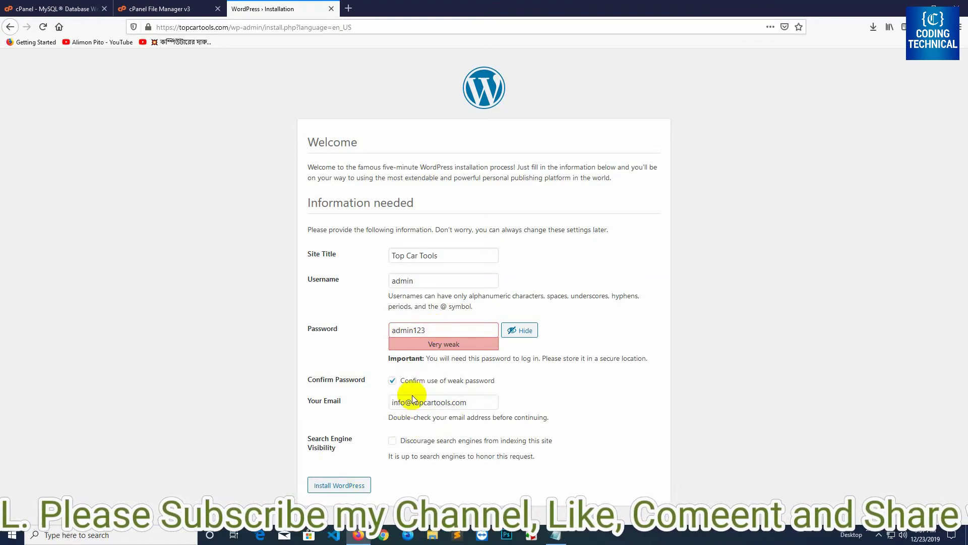
{"action": "left_click", "coordinate": [337, 490]}
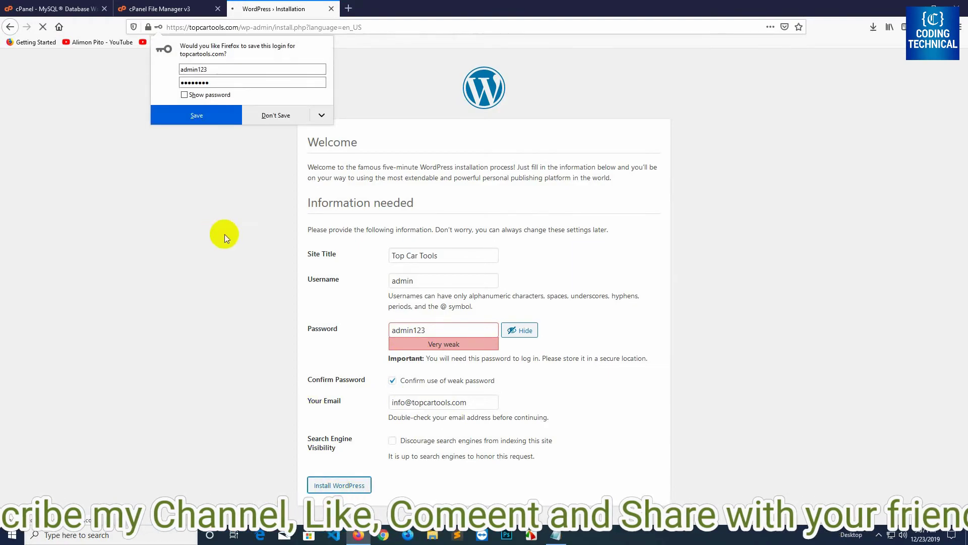
Decline Firefox's password save, highlight the Install WordPress note, and go to the login page
{"action": "left_click", "coordinate": [261, 115]}
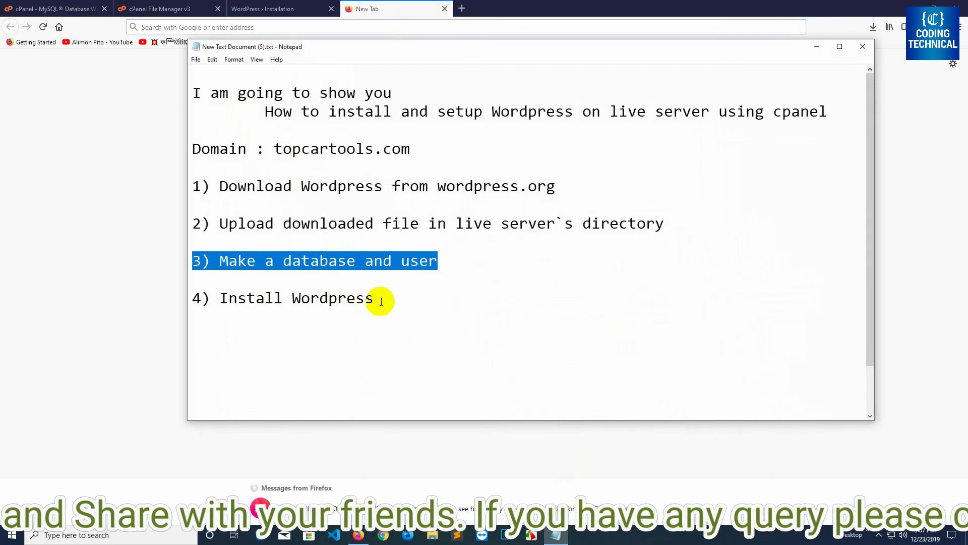
{"action": "left_click_drag", "start_coordinate": [379, 299], "coordinate": [149, 300]}
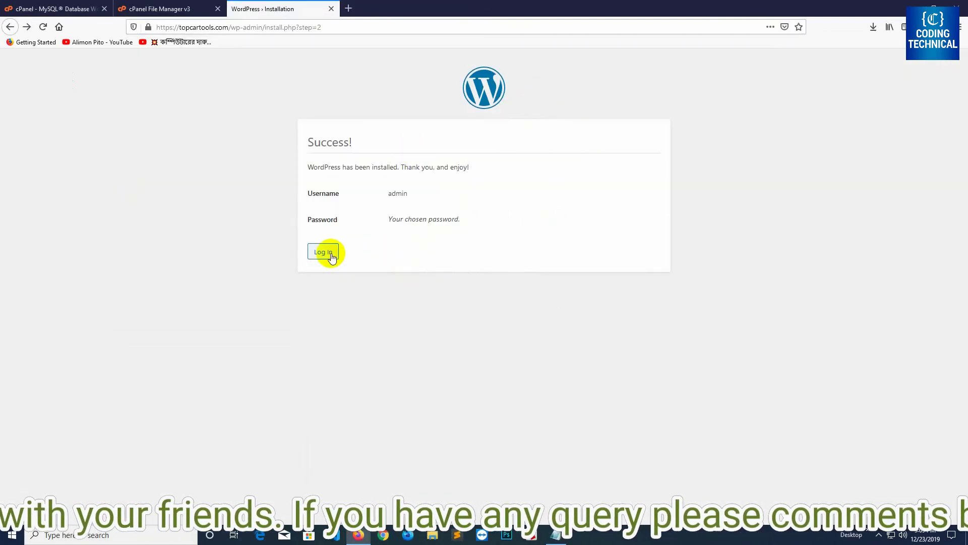
{"action": "left_click", "coordinate": [323, 252]}
Sign in to Top Car Tools as 'admin' with the password, checking it before logging in
{"action": "left_click", "coordinate": [460, 219]}
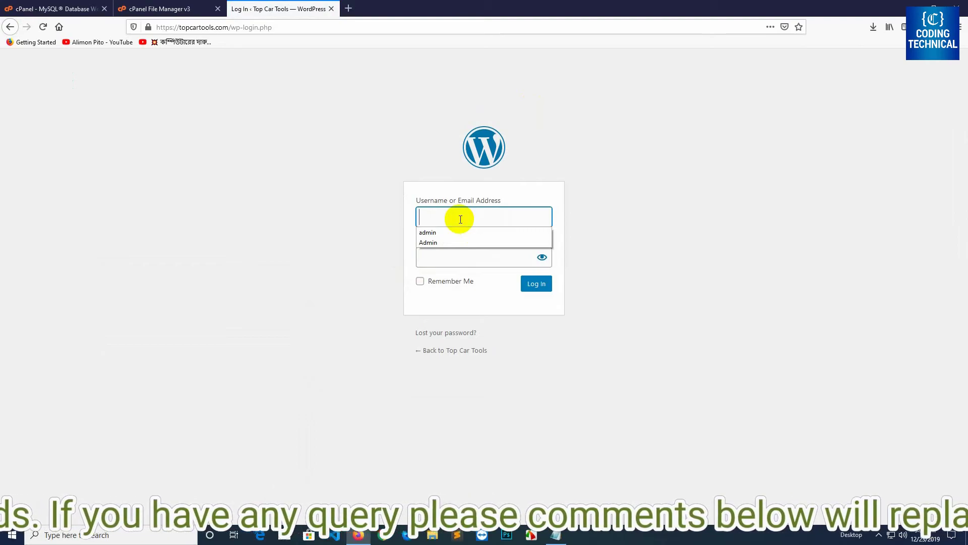
{"action": "type", "text": "a"}
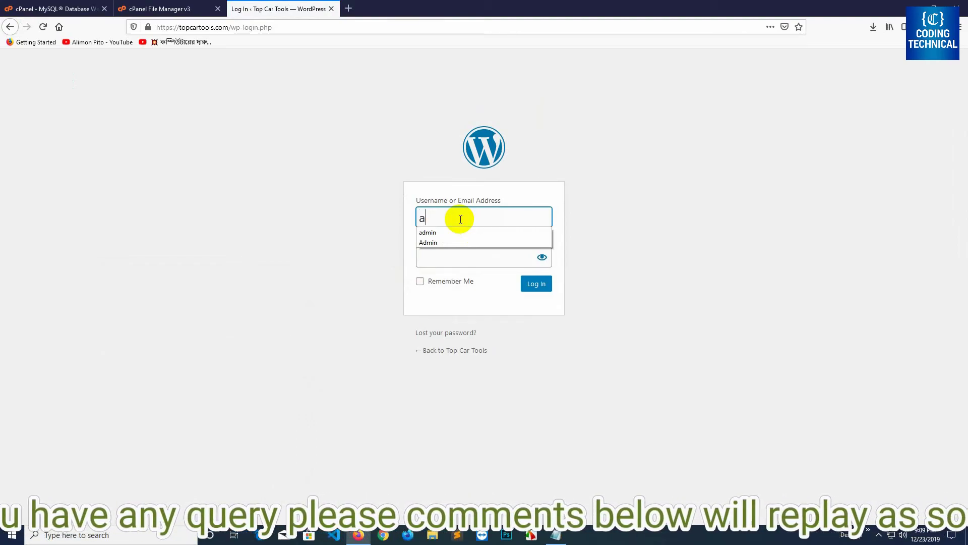
{"action": "type", "text": "dmin"}
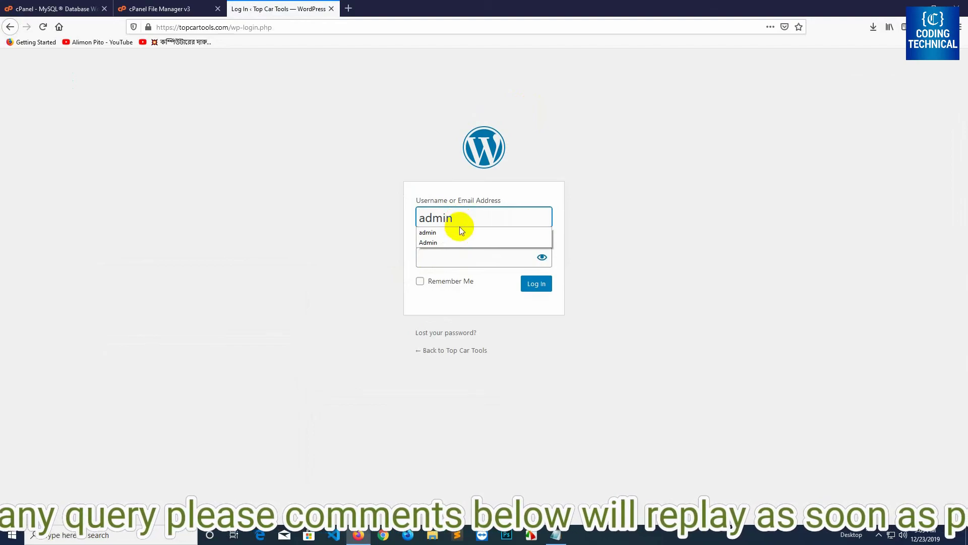
{"action": "left_click", "coordinate": [440, 253]}
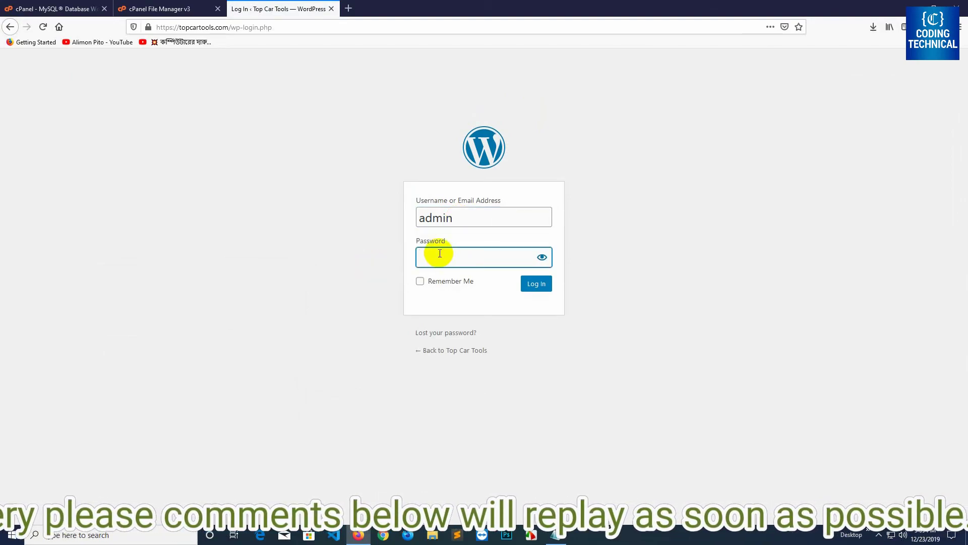
{"action": "type", "text": "ad"}
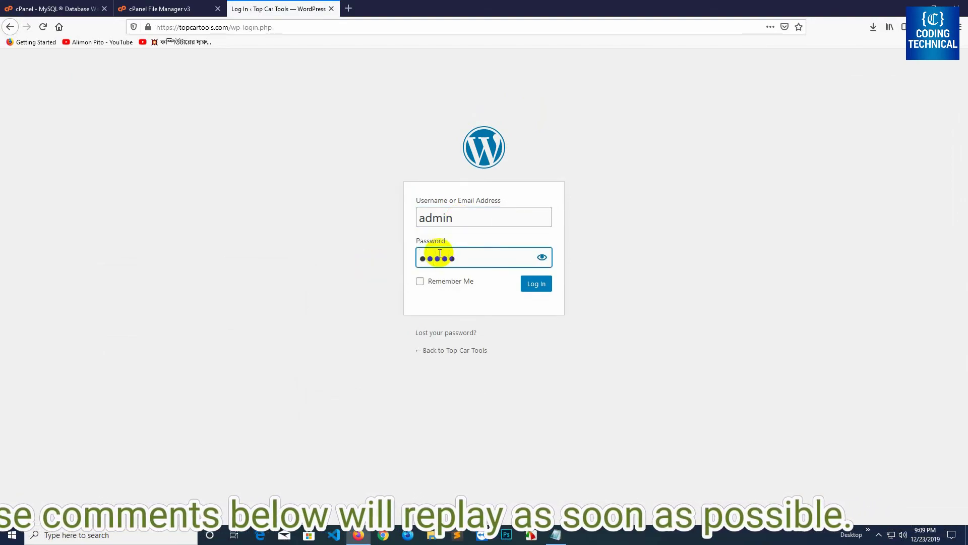
{"action": "left_click", "coordinate": [542, 257]}
{"action": "left_click", "coordinate": [499, 260]}
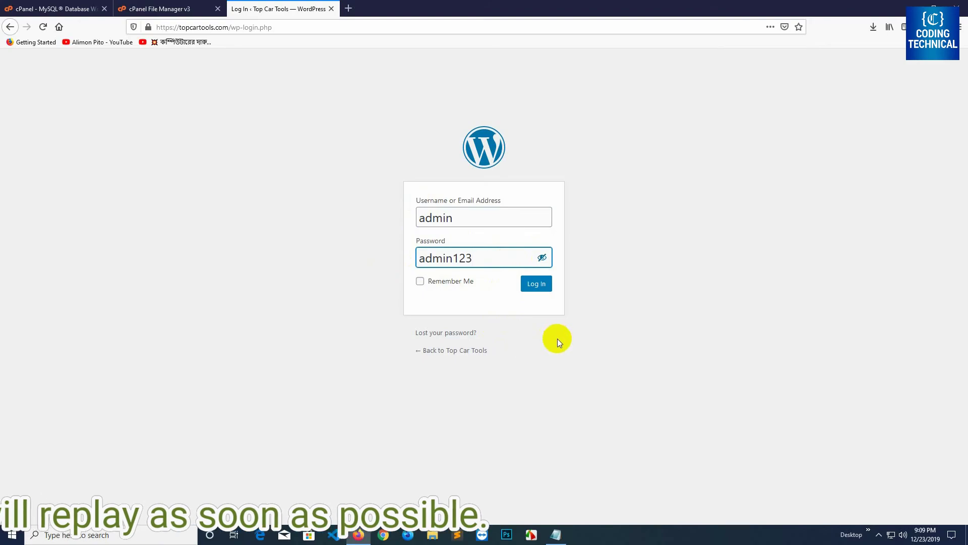
{"action": "left_click", "coordinate": [533, 288]}
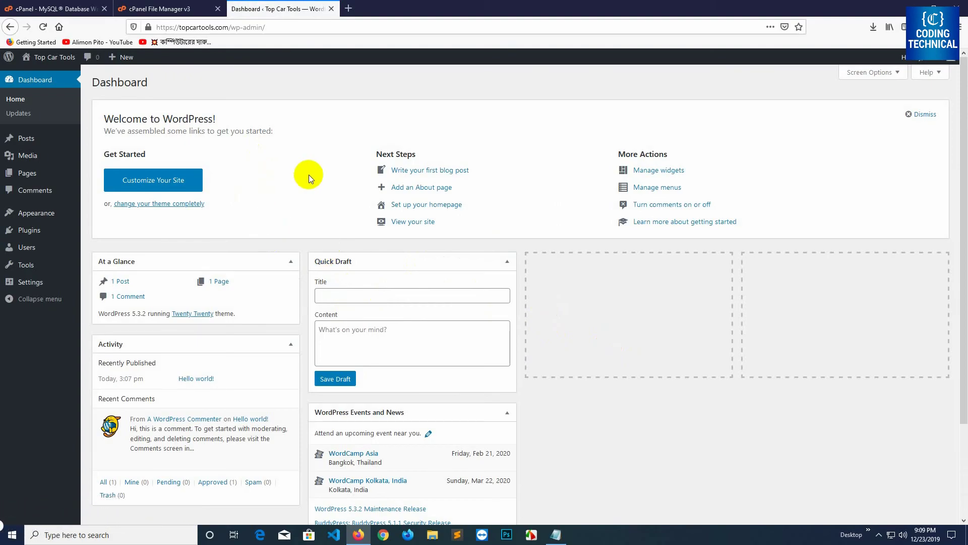
{"action": "mouse_move", "coordinate": [53, 57]}
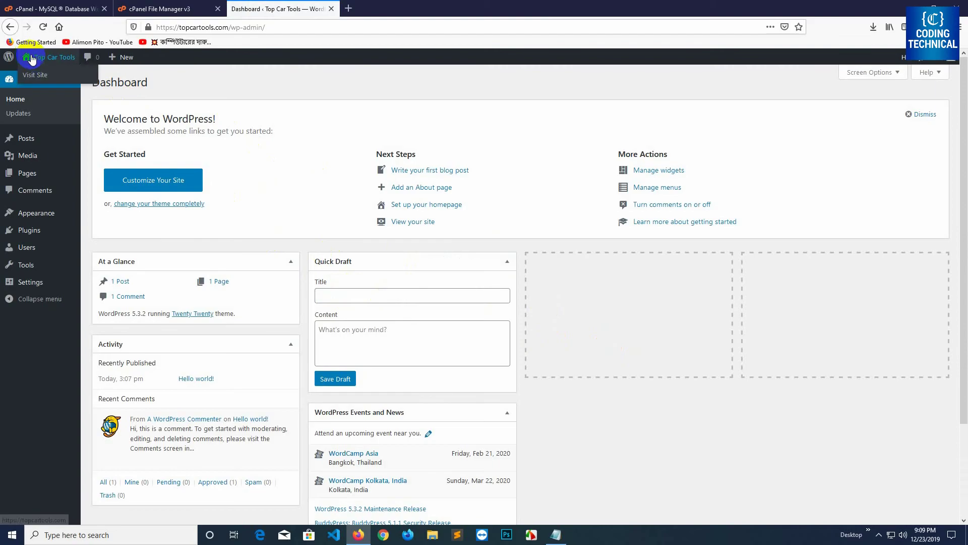
Open Visit Site in a new tab and browse the live front page's Hello world post
{"action": "left_click", "coordinate": [42, 77]}
{"action": "right_click", "coordinate": [40, 80]}
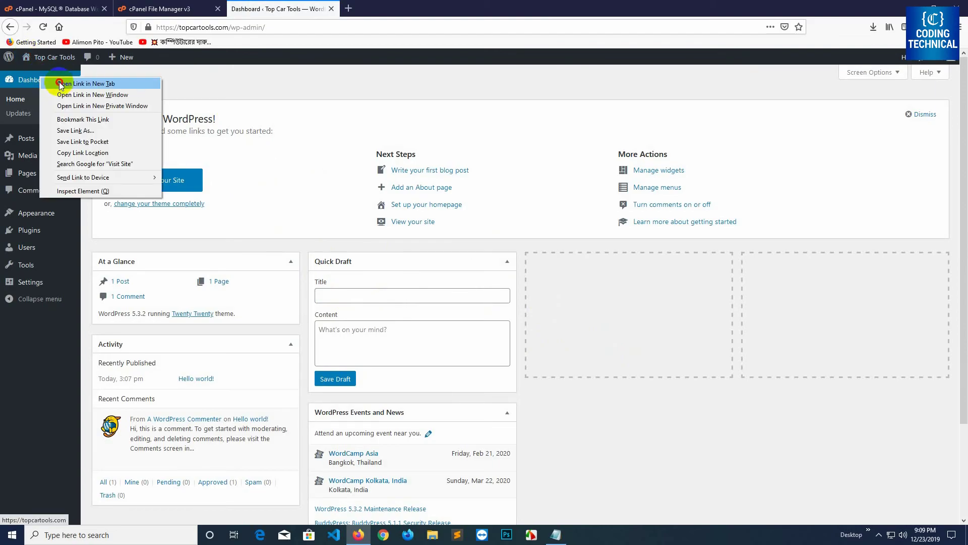
{"action": "left_click", "coordinate": [55, 77]}
{"action": "left_click", "coordinate": [376, 10]}
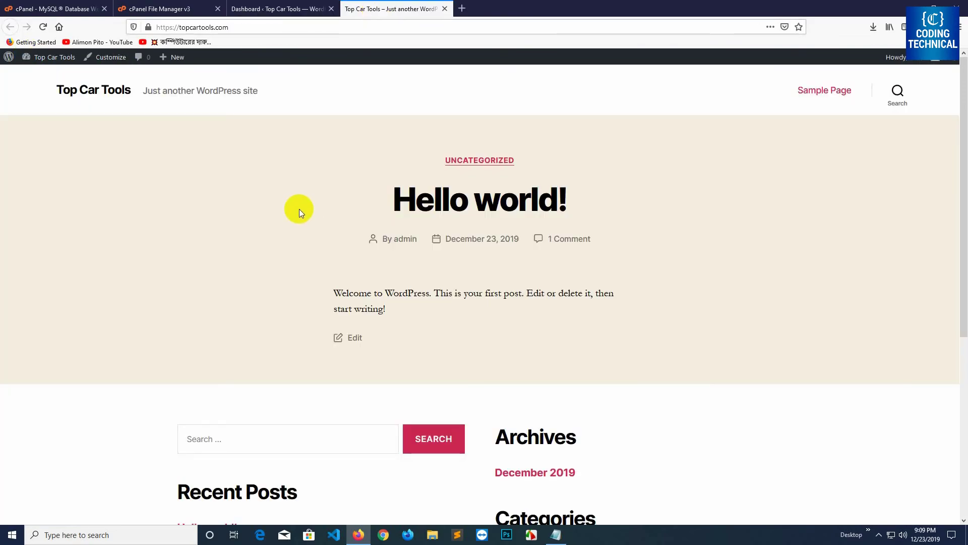
{"action": "scroll", "coordinate": [628, 328], "scroll_direction": "down", "scroll_amount": 1}
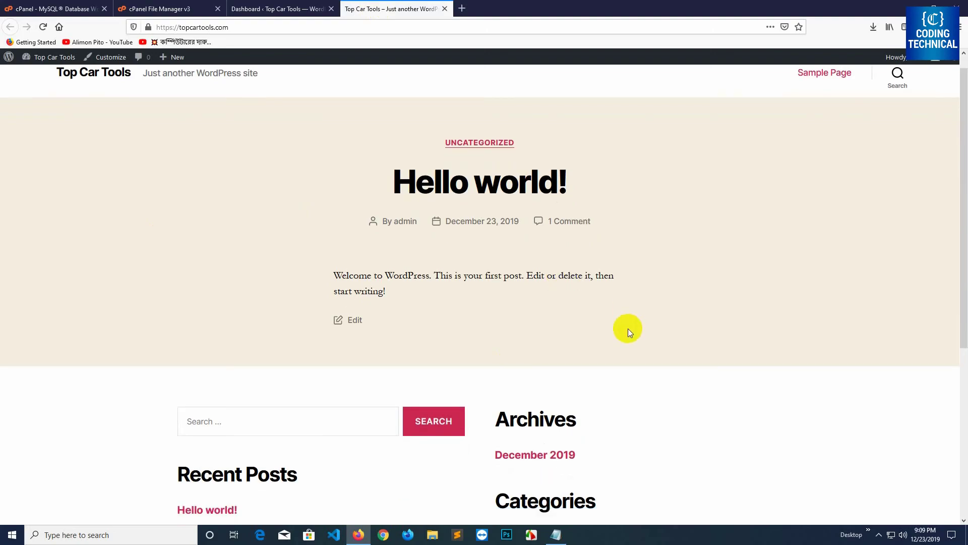
{"action": "scroll", "coordinate": [625, 321], "scroll_direction": "down", "scroll_amount": 1}
{"action": "scroll", "coordinate": [625, 321], "scroll_direction": "up", "scroll_amount": 2}
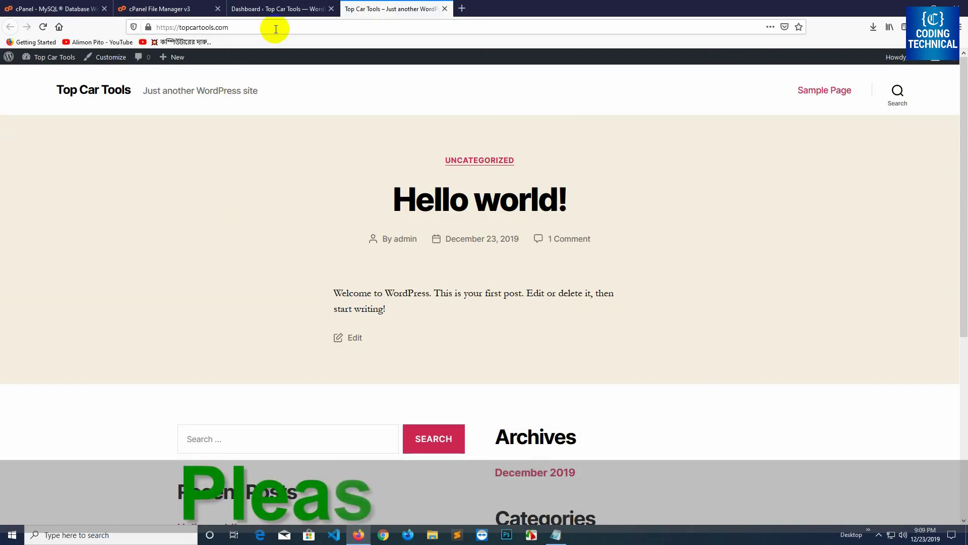
{"action": "left_click", "coordinate": [276, 8]}
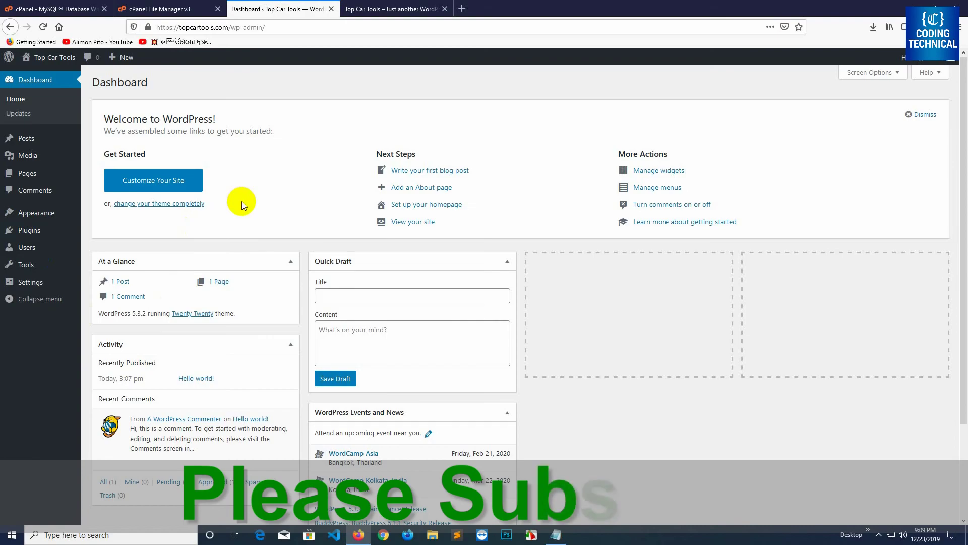
{"action": "left_click", "coordinate": [388, 10]}
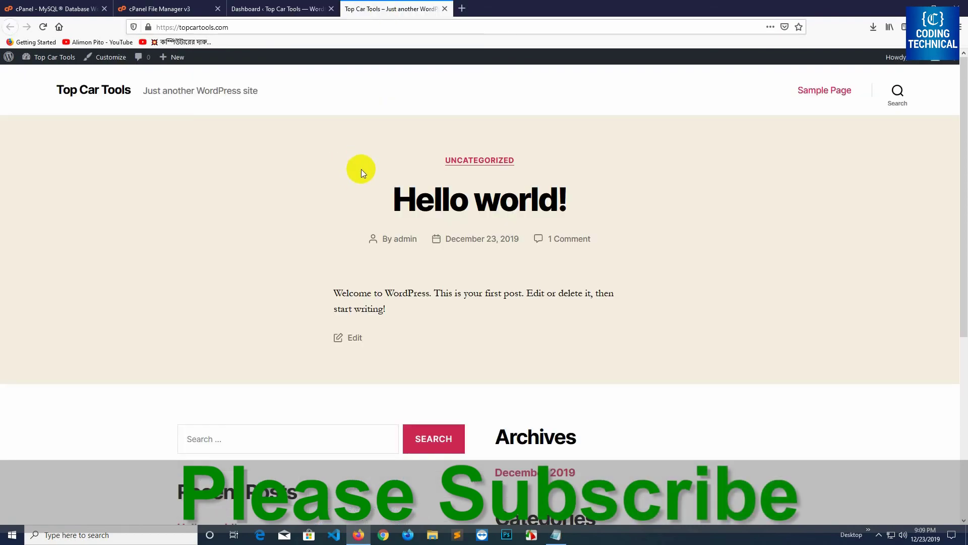
Highlight the 'Wordpress Installation Completed' line in the notes, then return to the site
{"action": "left_click", "coordinate": [555, 535]}
{"action": "scroll", "coordinate": [352, 402], "scroll_direction": "down", "scroll_amount": 1}
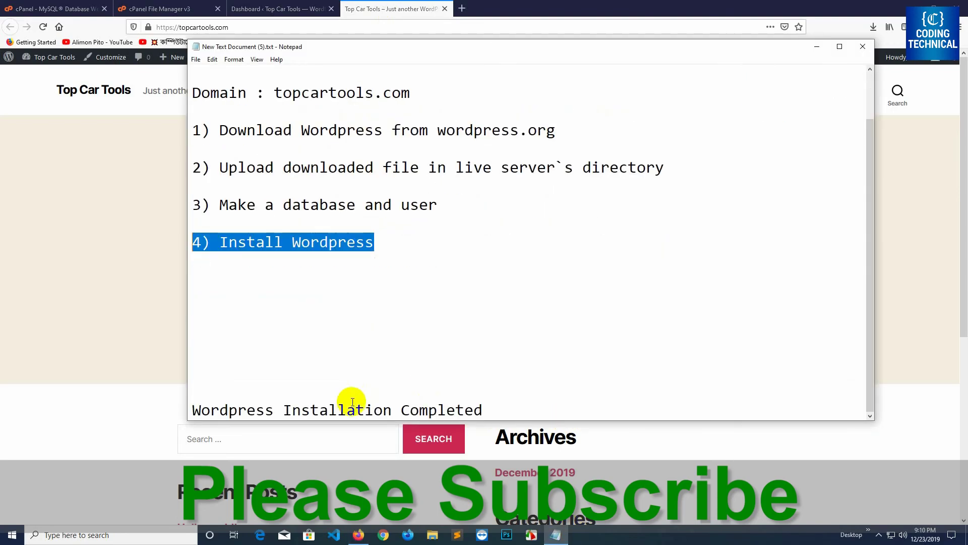
{"action": "left_click", "coordinate": [500, 409]}
{"action": "left_click_drag", "start_coordinate": [483, 410], "coordinate": [133, 425]}
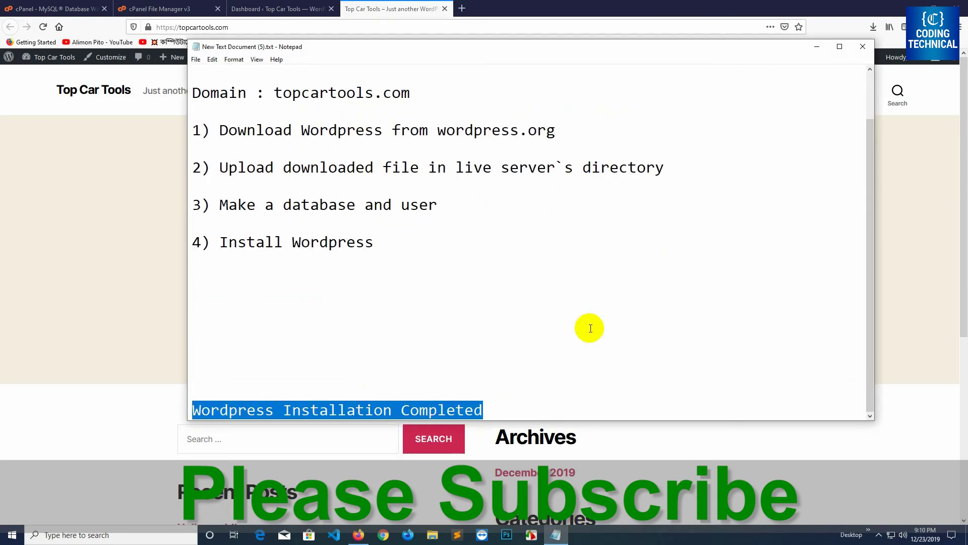
{"action": "left_click", "coordinate": [404, 10]}
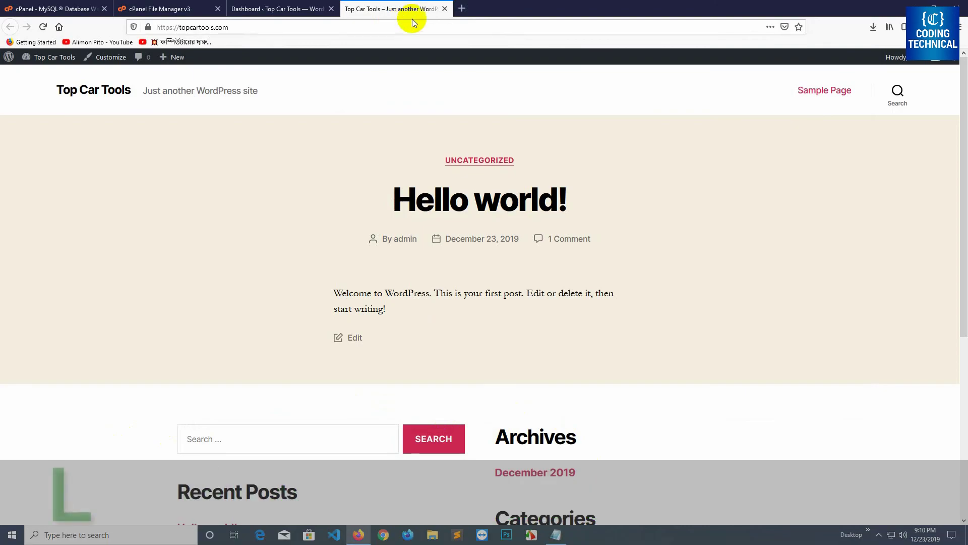
Close the Top Car Tools front-page tab, leaving the Dashboard tab active
{"action": "left_click", "coordinate": [445, 9]}
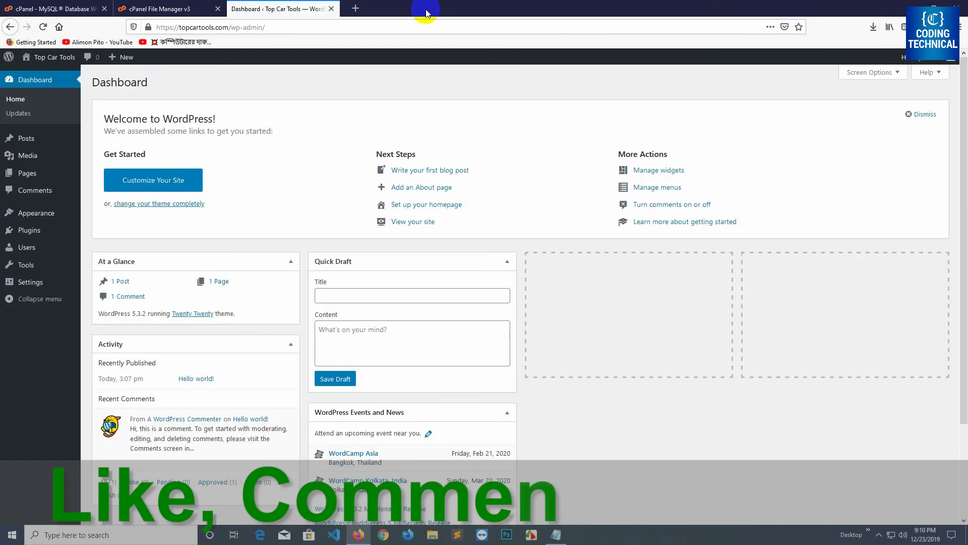